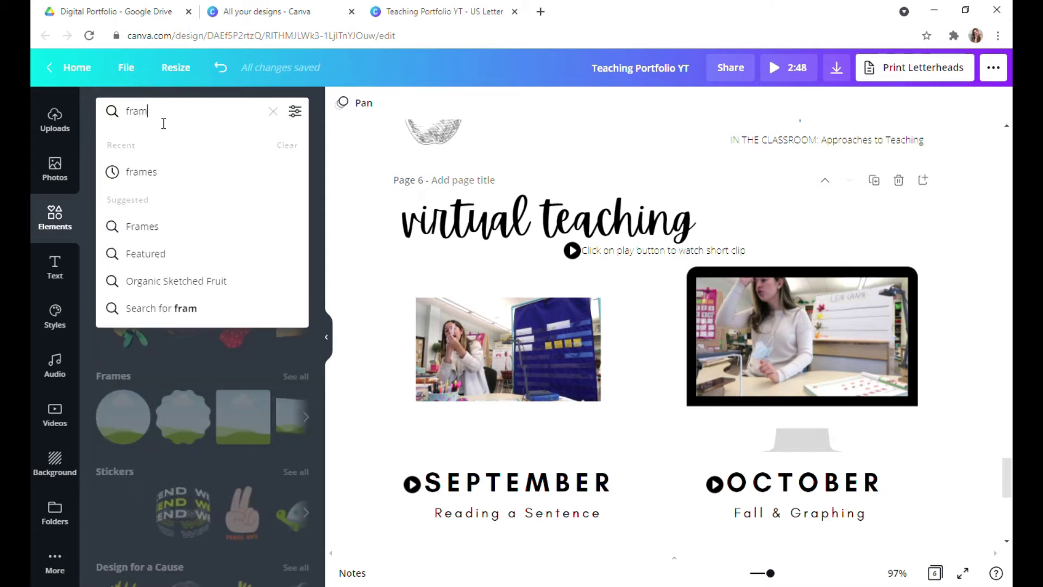
Search the elements for frames and add the desktop computer monitor frame to the virtual teaching page
{"action": "key", "text": "Return"}
{"action": "scroll", "coordinate": [174, 358], "scroll_direction": "down", "scroll_amount": 2}
{"action": "scroll", "coordinate": [174, 357], "scroll_direction": "down", "scroll_amount": 3}
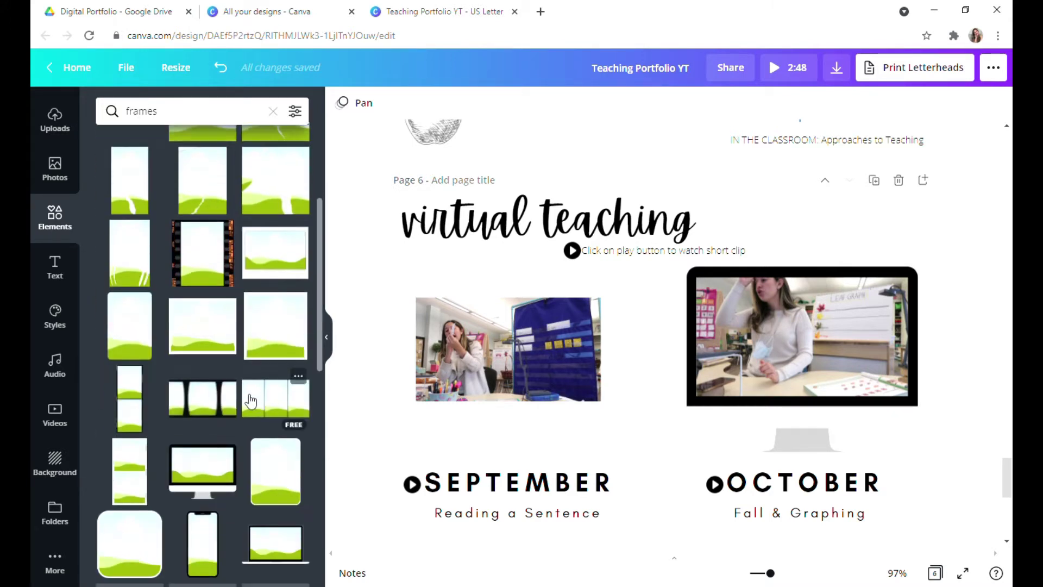
{"action": "scroll", "coordinate": [154, 502], "scroll_direction": "down", "scroll_amount": 4}
{"action": "scroll", "coordinate": [155, 503], "scroll_direction": "down", "scroll_amount": 4}
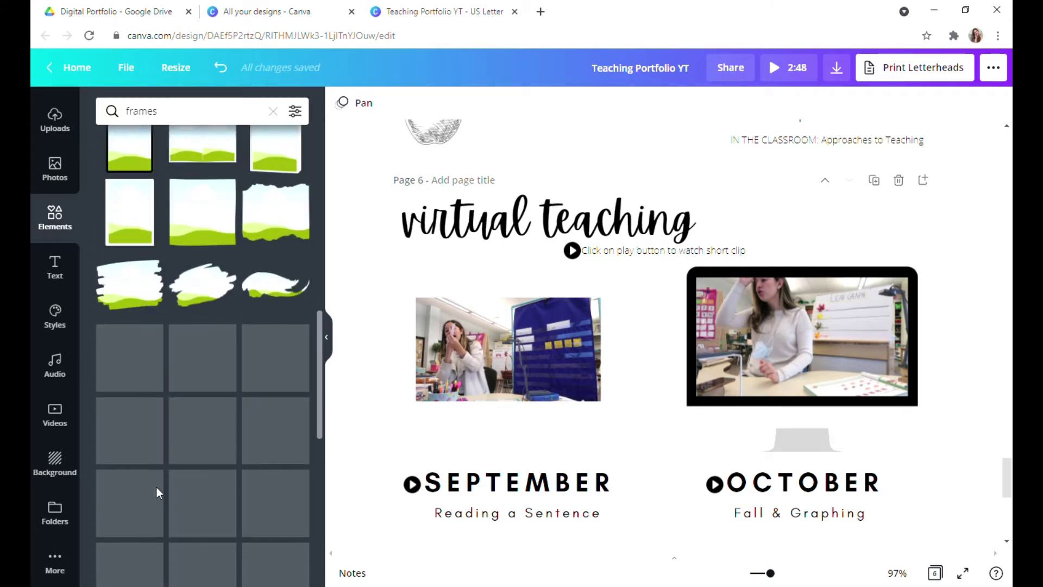
{"action": "scroll", "coordinate": [181, 425], "scroll_direction": "down", "scroll_amount": 8}
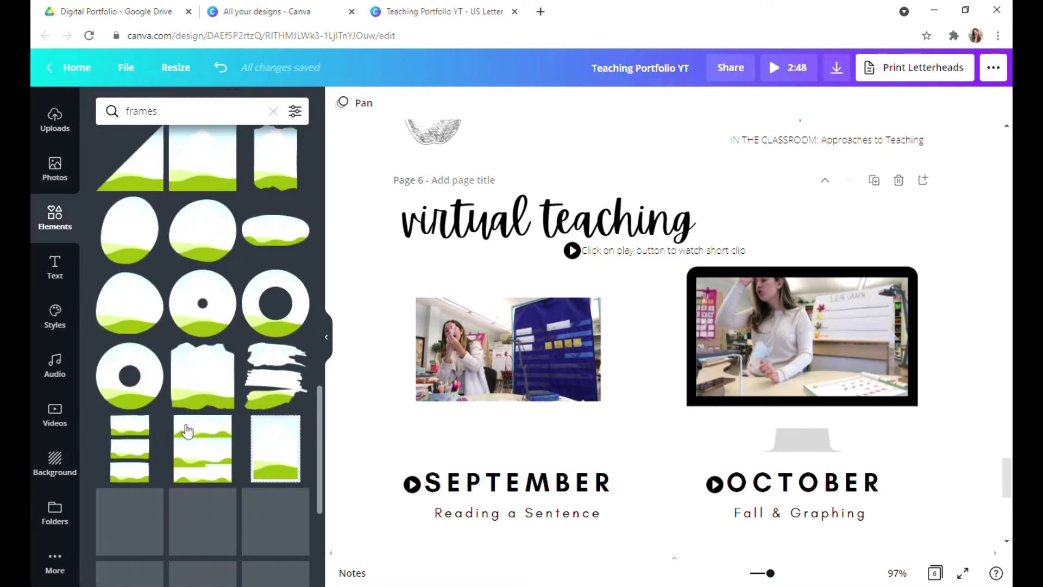
{"action": "scroll", "coordinate": [181, 425], "scroll_direction": "up", "scroll_amount": 9}
{"action": "scroll", "coordinate": [181, 425], "scroll_direction": "up", "scroll_amount": 5}
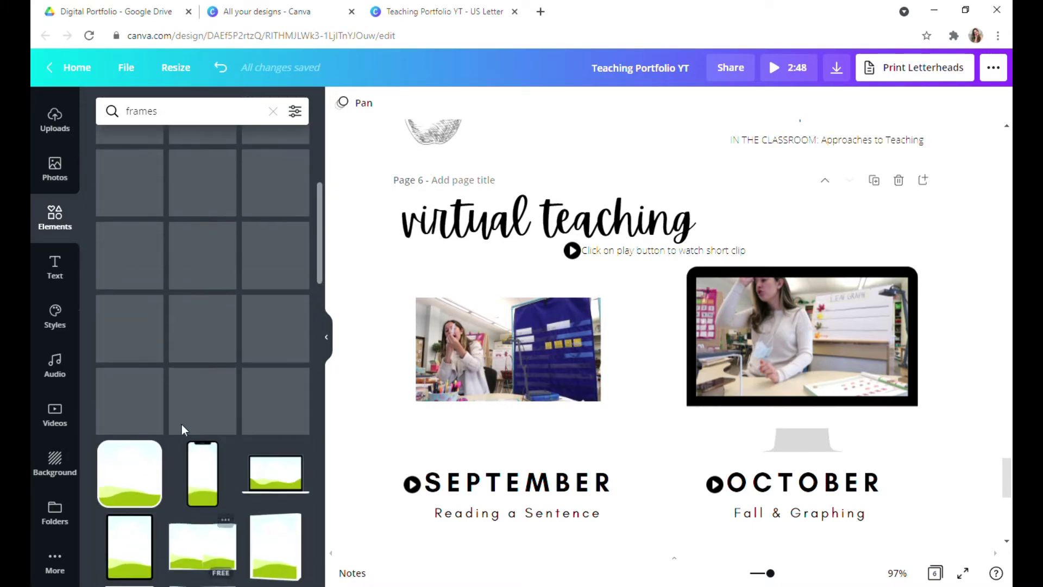
{"action": "left_click_drag", "start_coordinate": [228, 458], "coordinate": [761, 326]}
Move the September video out of the way, then resize and position the monitor frame above the SEPTEMBER heading
{"action": "left_click_drag", "start_coordinate": [496, 363], "coordinate": [638, 554]}
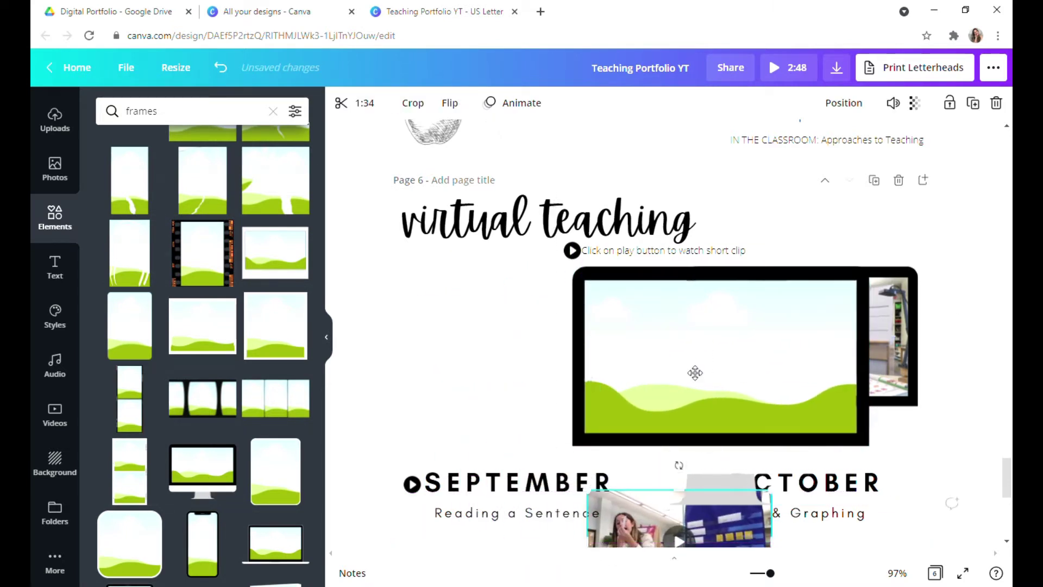
{"action": "left_click_drag", "start_coordinate": [694, 369], "coordinate": [499, 371]}
{"action": "left_click_drag", "start_coordinate": [674, 506], "coordinate": [531, 357]}
{"action": "left_click_drag", "start_coordinate": [588, 395], "coordinate": [658, 442]}
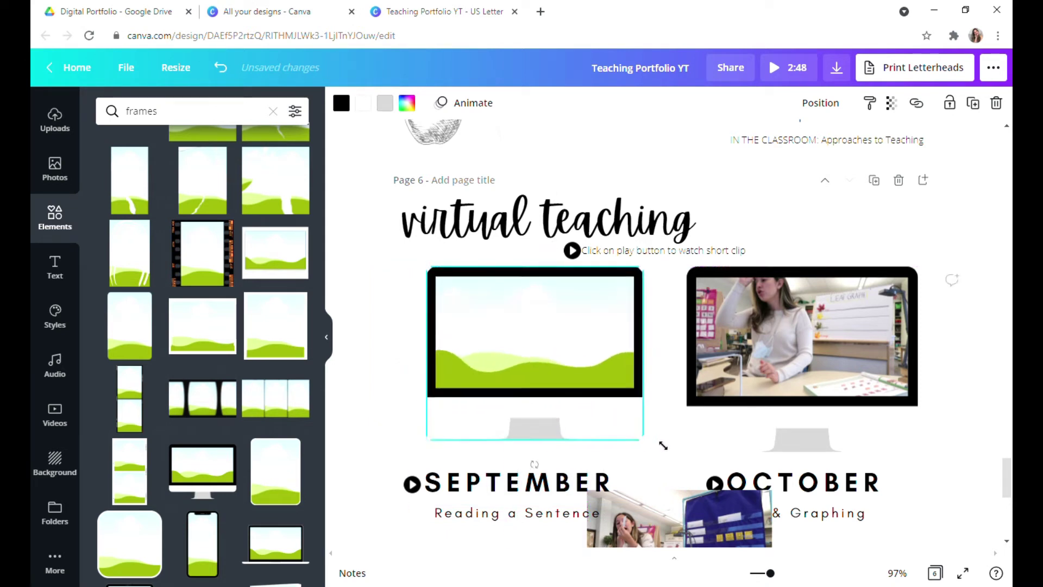
{"action": "left_click_drag", "start_coordinate": [573, 390], "coordinate": [540, 396]}
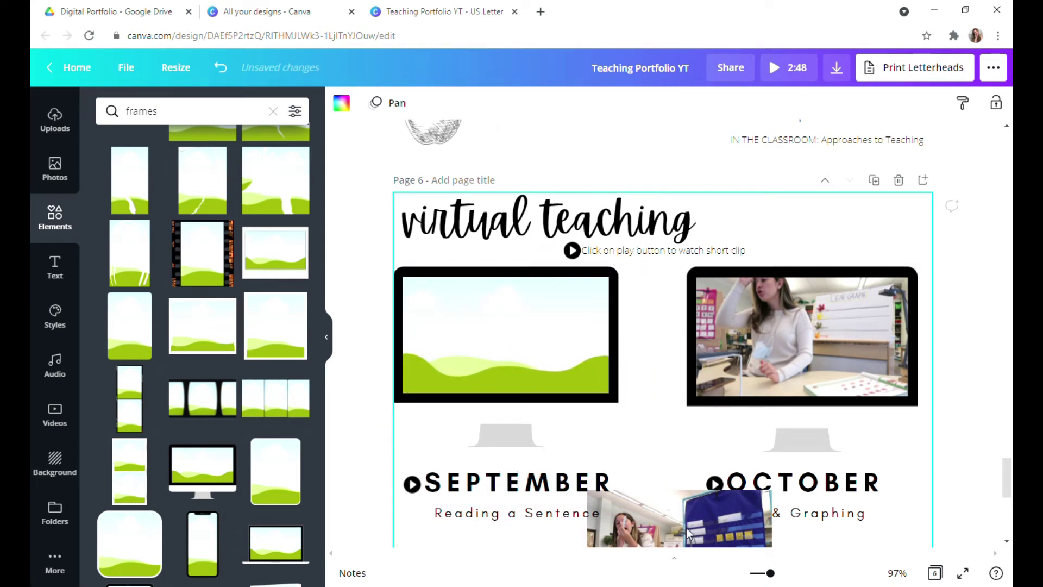
Place the September video inside the empty monitor frame and centre the frame above its heading
{"action": "left_click", "coordinate": [686, 527]}
{"action": "left_click_drag", "start_coordinate": [726, 510], "coordinate": [570, 347]}
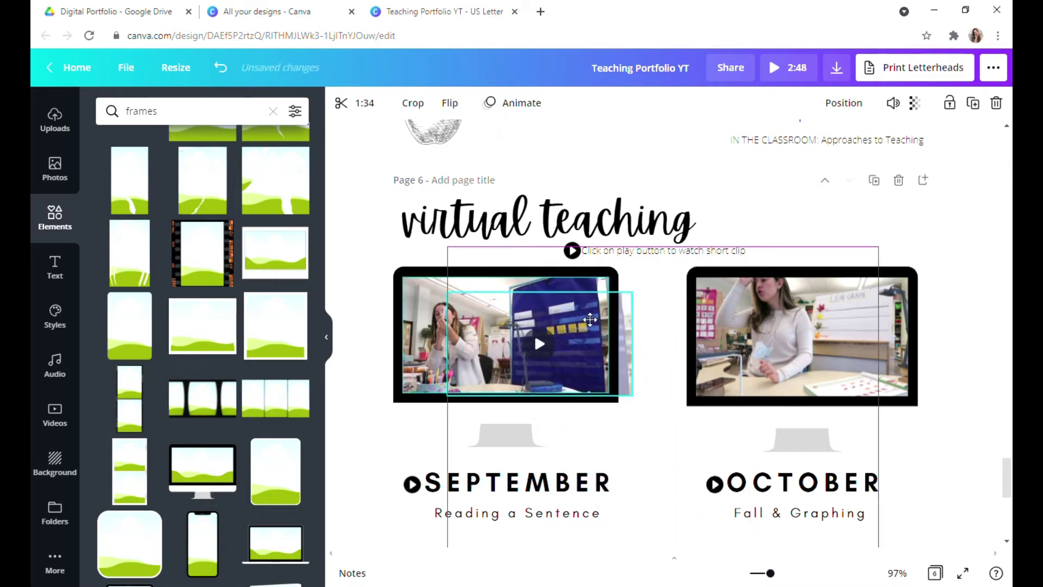
{"action": "left_click", "coordinate": [633, 466]}
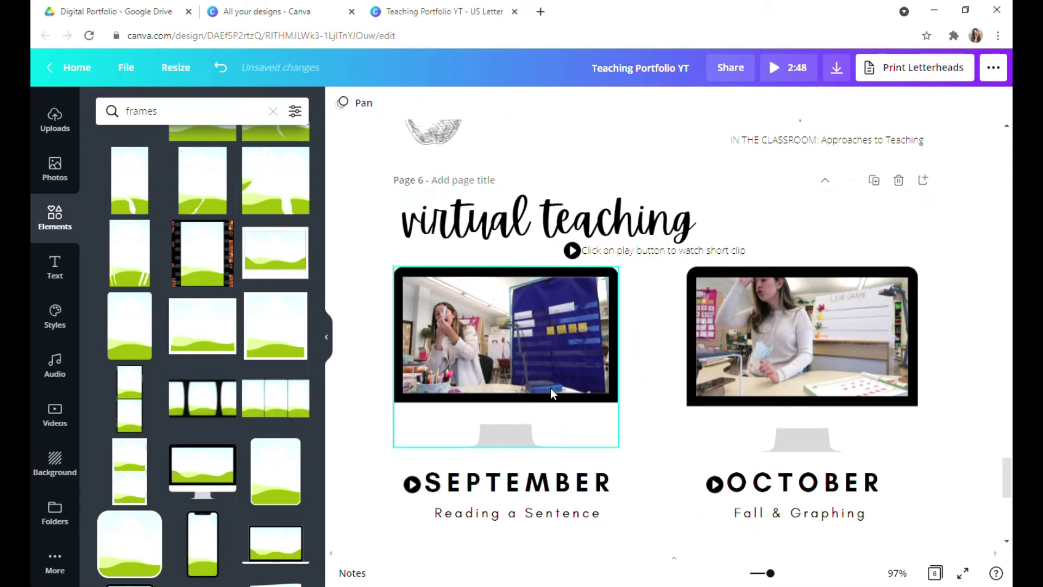
{"action": "left_click_drag", "start_coordinate": [605, 288], "coordinate": [620, 288]}
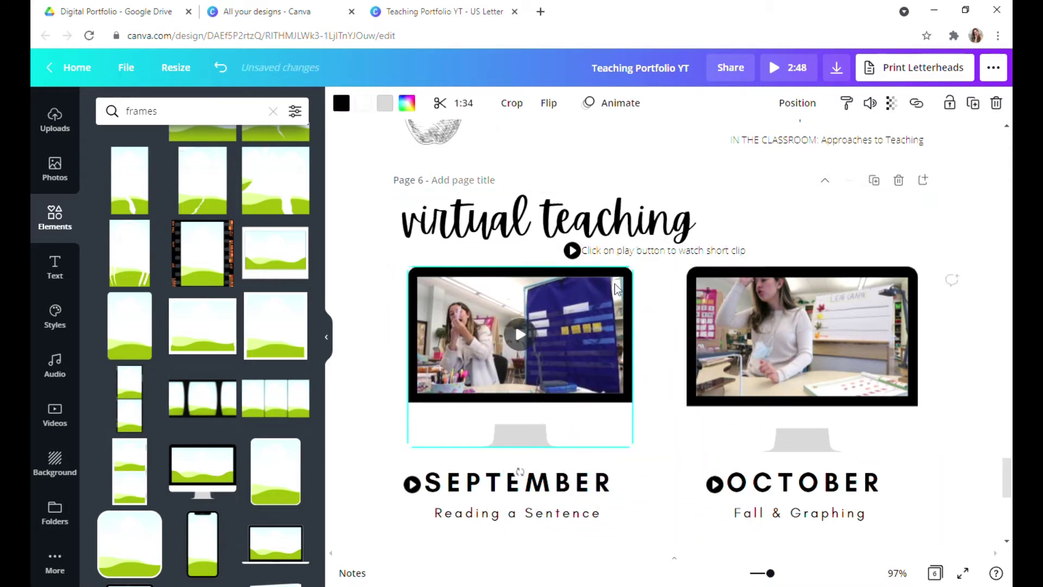
{"action": "left_click", "coordinate": [632, 489]}
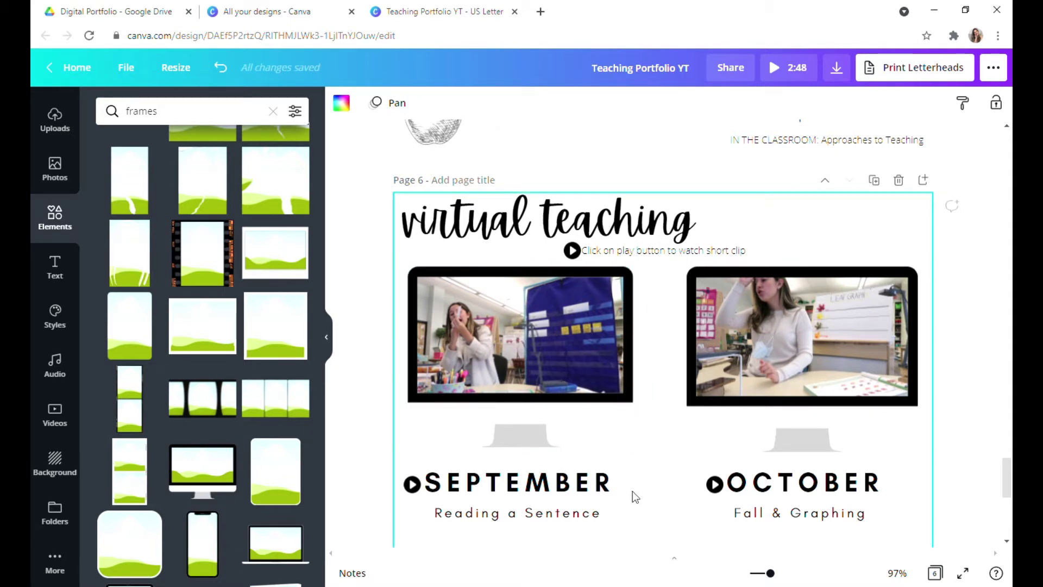
Examine the month headings, captions and play icons that accompany the four videos on the virtual teaching page
{"action": "scroll", "coordinate": [632, 491], "scroll_direction": "down", "scroll_amount": 3}
{"action": "left_click", "coordinate": [487, 348]}
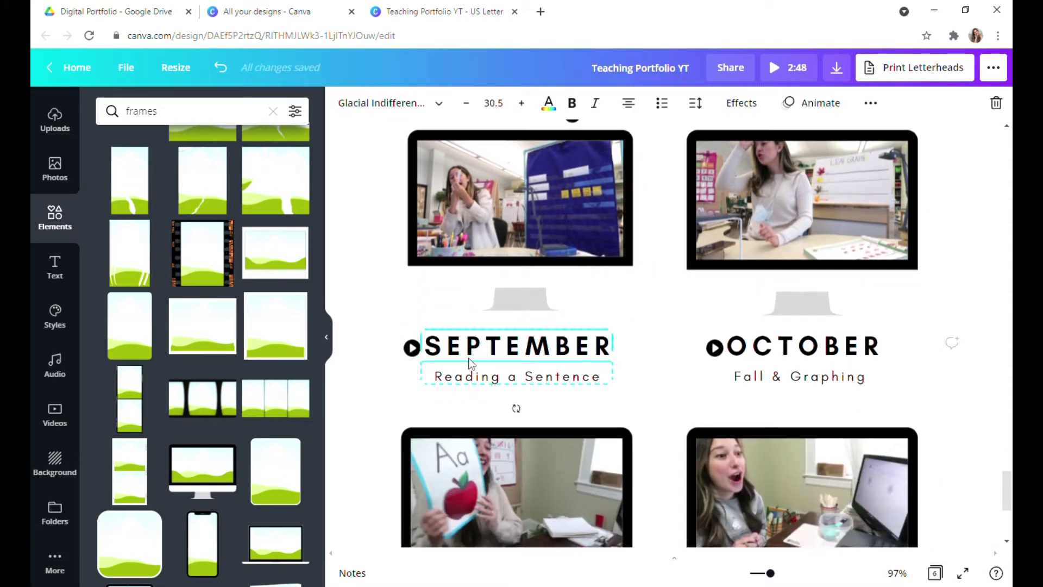
{"action": "left_click", "coordinate": [516, 377]}
{"action": "left_click", "coordinate": [570, 407]}
{"action": "left_click", "coordinate": [415, 351]}
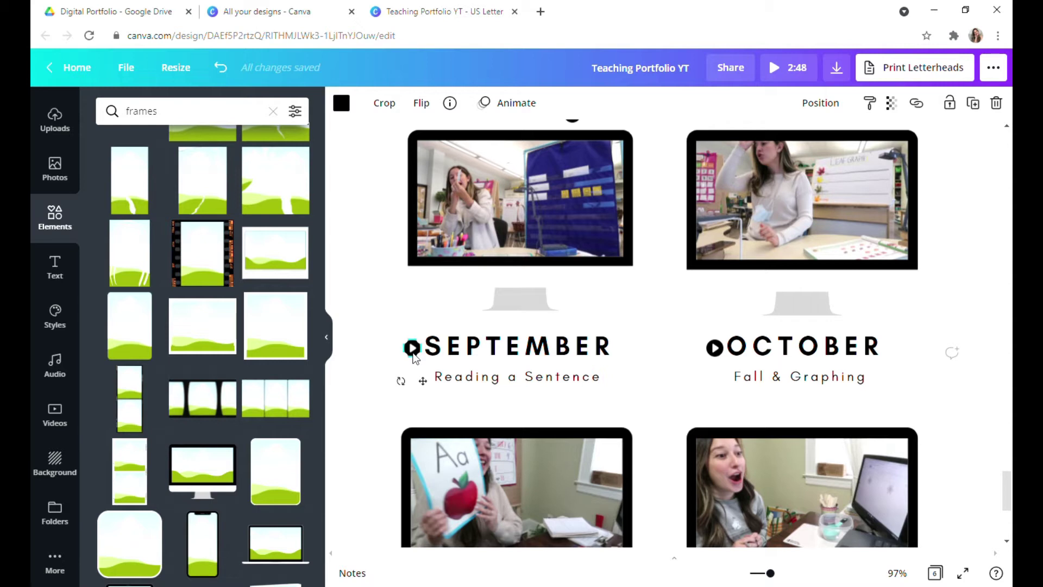
{"action": "scroll", "coordinate": [414, 358], "scroll_direction": "up", "scroll_amount": 3}
{"action": "left_click", "coordinate": [572, 251]}
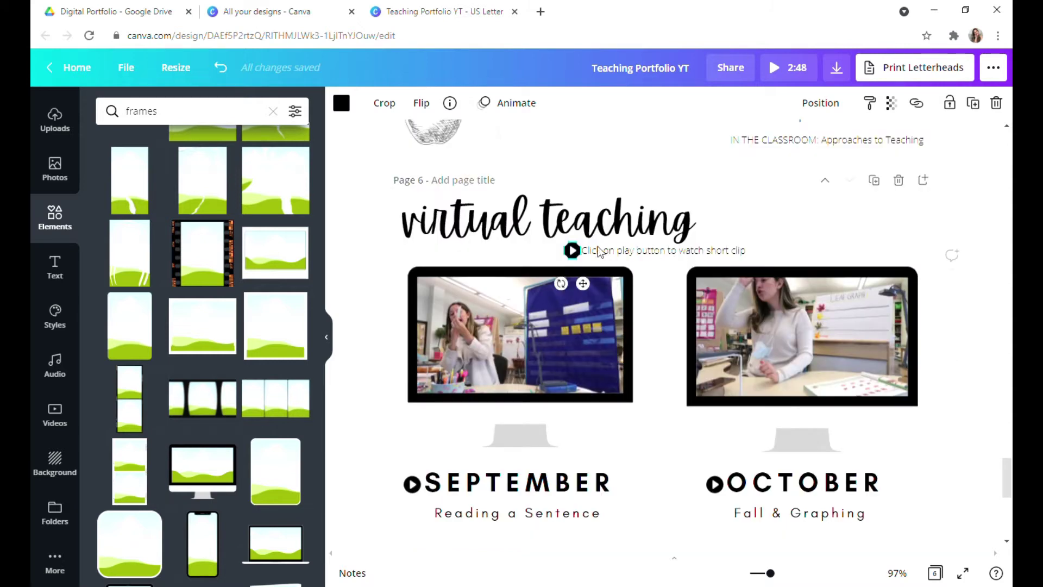
{"action": "scroll", "coordinate": [875, 439], "scroll_direction": "down", "scroll_amount": 3}
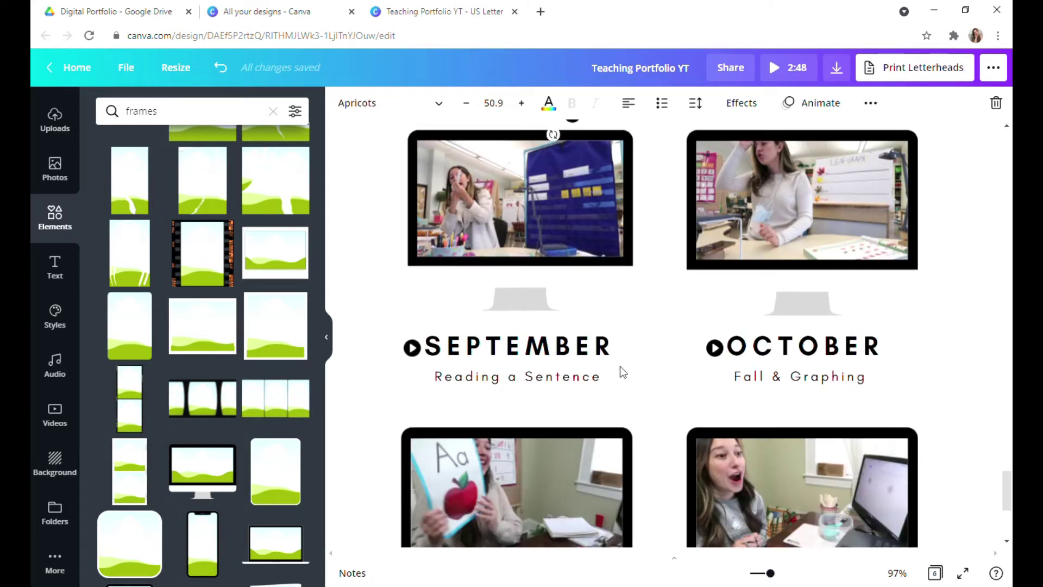
{"action": "scroll", "coordinate": [624, 373], "scroll_direction": "up", "scroll_amount": 2}
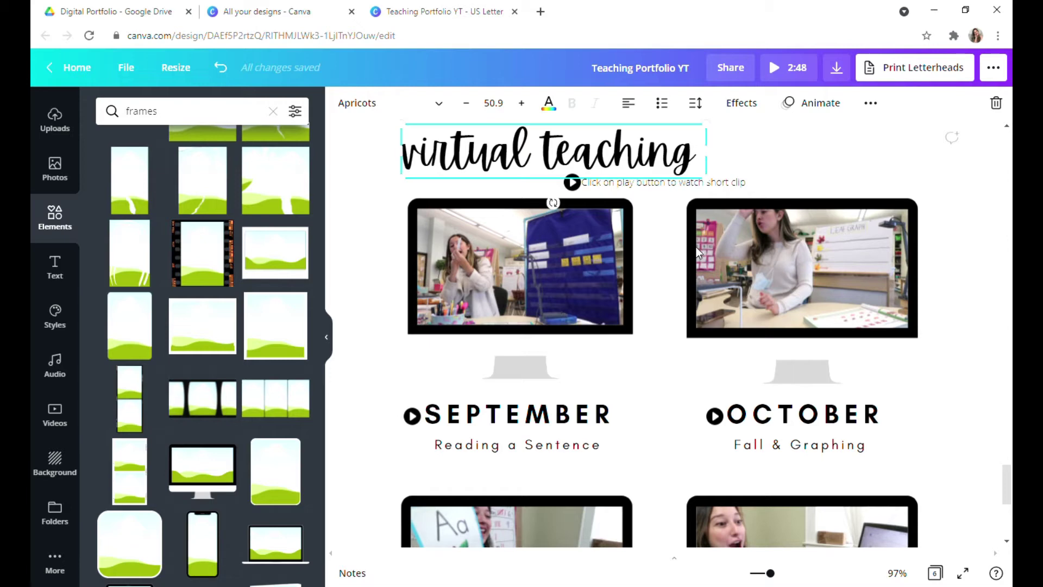
{"action": "scroll", "coordinate": [696, 247], "scroll_direction": "down", "scroll_amount": 5}
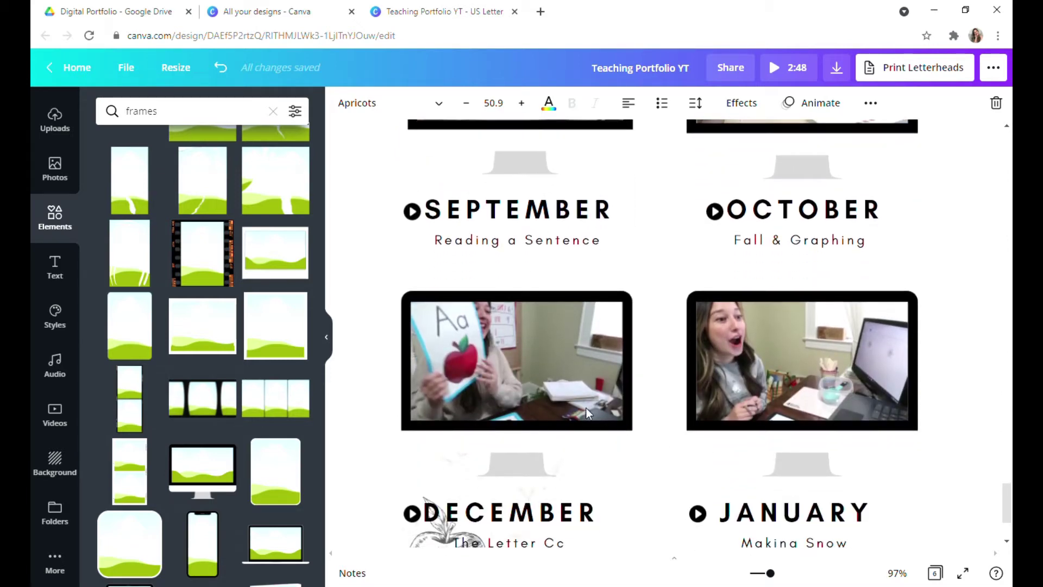
{"action": "scroll", "coordinate": [586, 412], "scroll_direction": "down", "scroll_amount": 3}
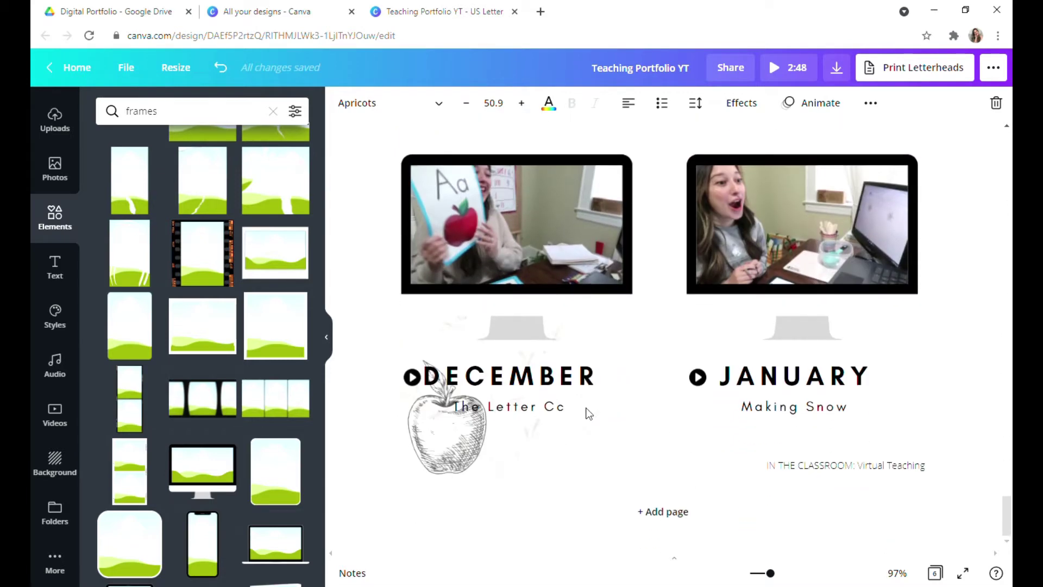
{"action": "left_click", "coordinate": [813, 409]}
{"action": "left_click", "coordinate": [504, 383]}
{"action": "scroll", "coordinate": [504, 383], "scroll_direction": "up", "scroll_amount": 6}
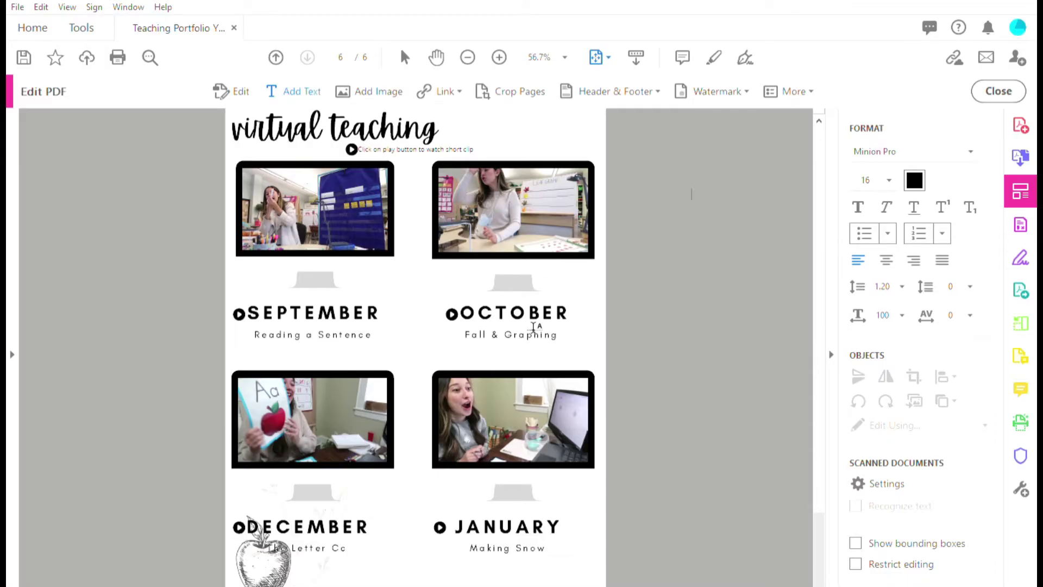
In the portfolio PDF in Acrobat, draw link areas over the play icons beside SEPTEMBER and OCTOBER on page 6
{"action": "scroll", "coordinate": [361, 386], "scroll_direction": "up", "scroll_amount": 10}
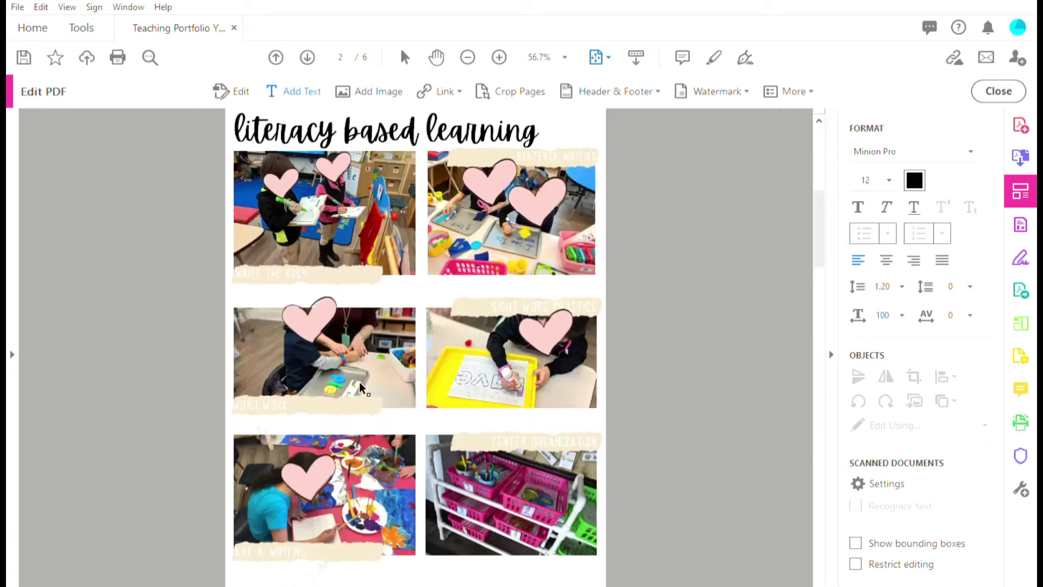
{"action": "scroll", "coordinate": [366, 387], "scroll_direction": "down", "scroll_amount": 10}
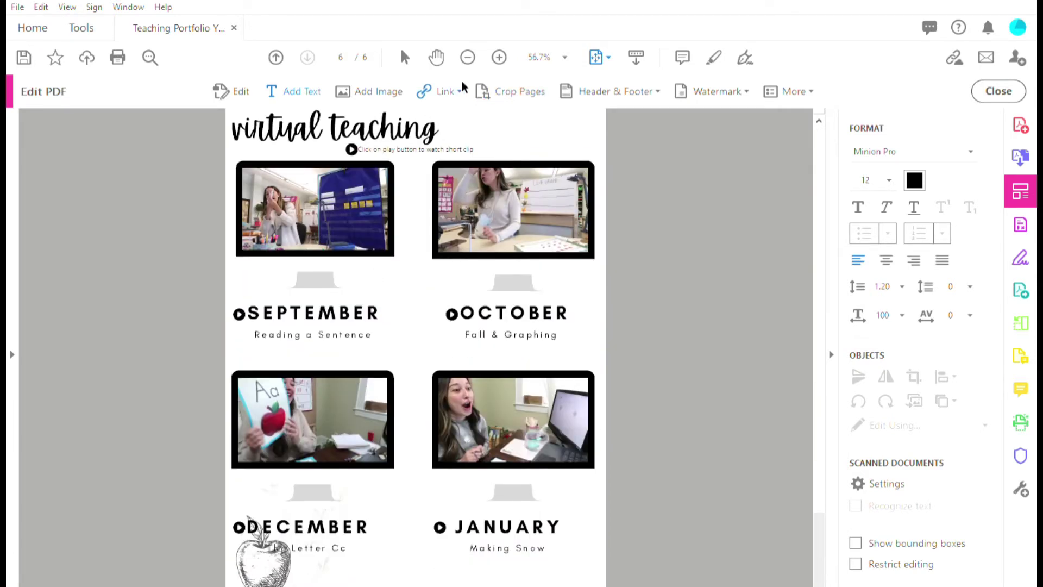
{"action": "left_click", "coordinate": [238, 313]}
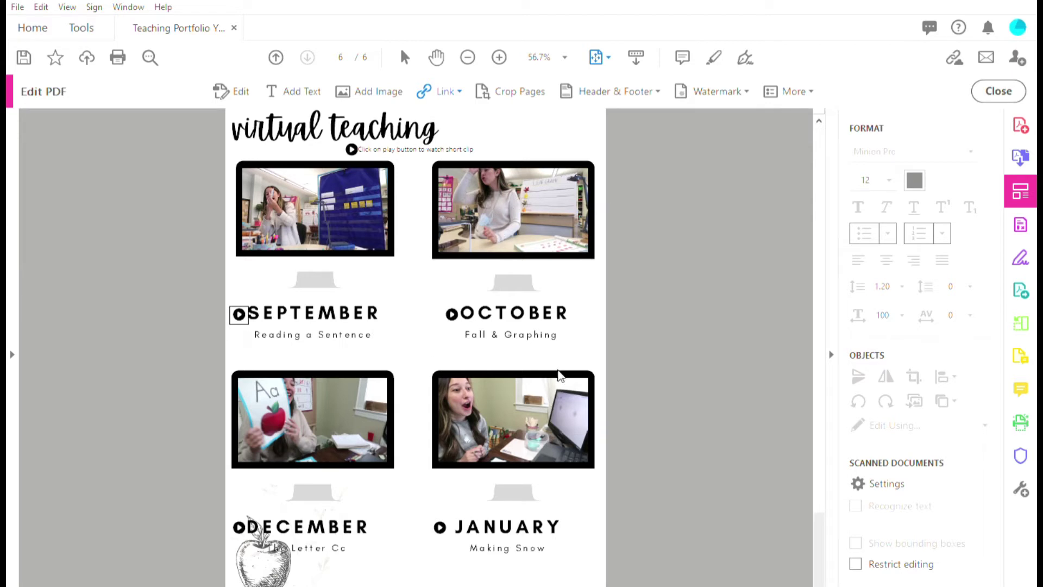
{"action": "left_click_drag", "start_coordinate": [560, 395], "coordinate": [583, 435]}
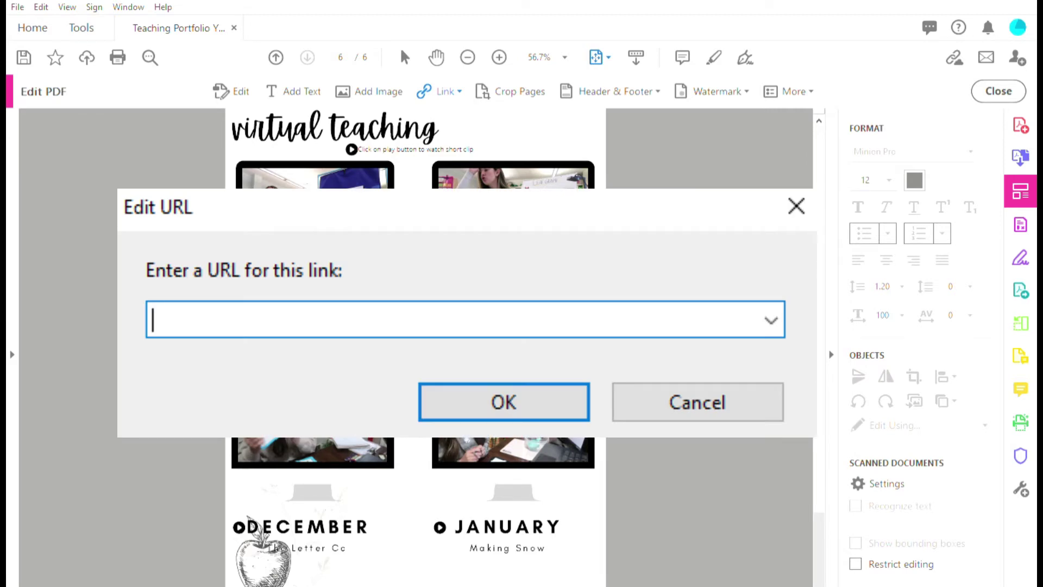
{"action": "key", "text": "Escape"}
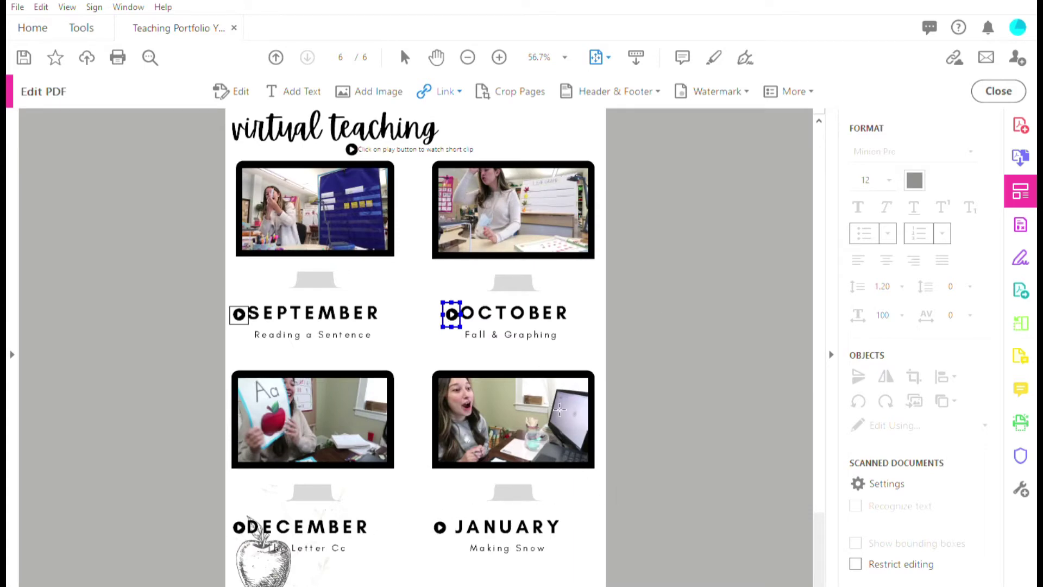
Add a text box reading "Cover Page" beside the apples on page 1 and widen it to fit the text
{"action": "scroll", "coordinate": [39, 300], "scroll_direction": "up", "scroll_amount": 10}
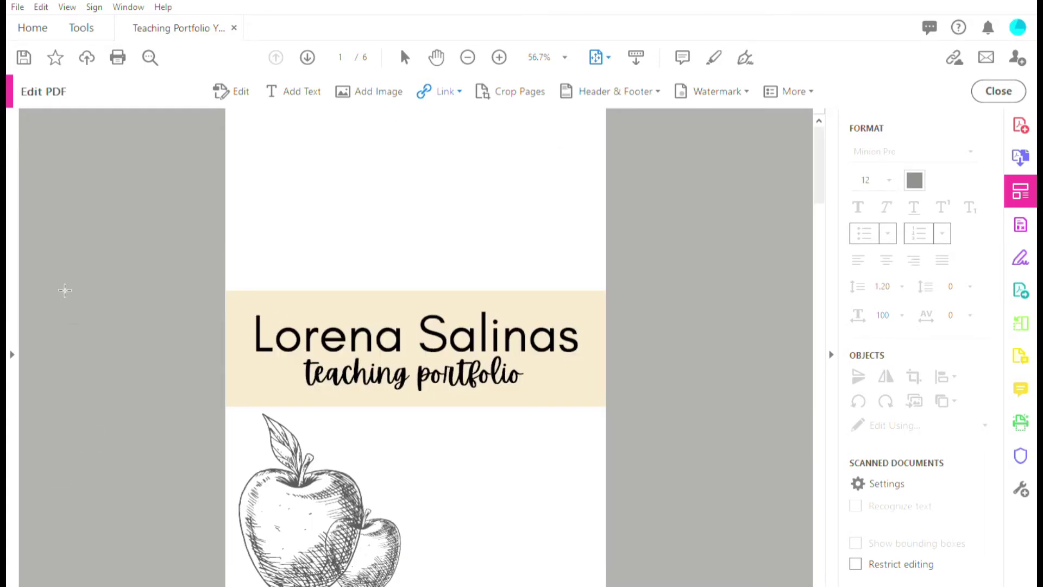
{"action": "left_click", "coordinate": [279, 94]}
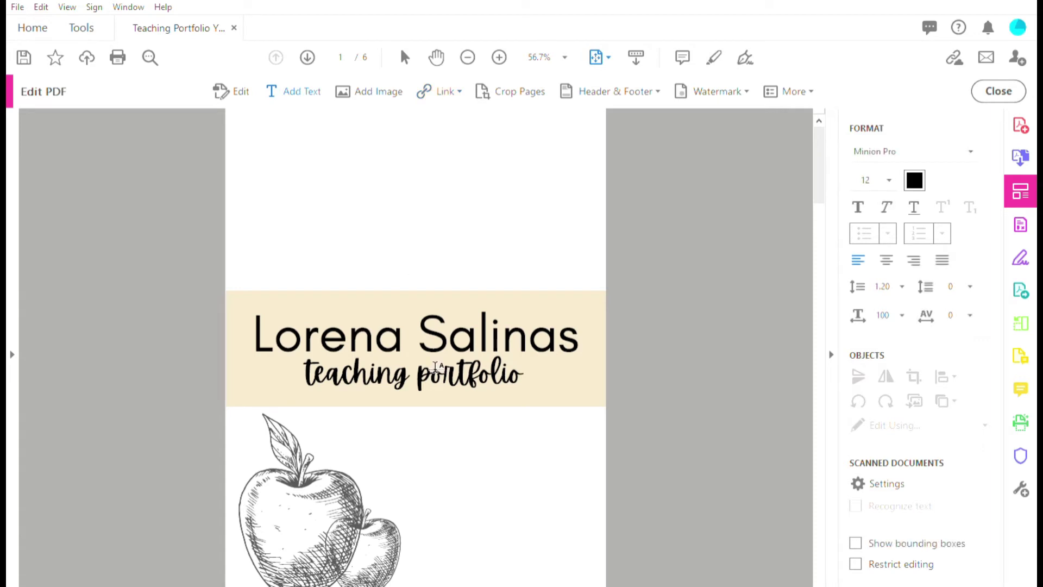
{"action": "left_click", "coordinate": [492, 504]}
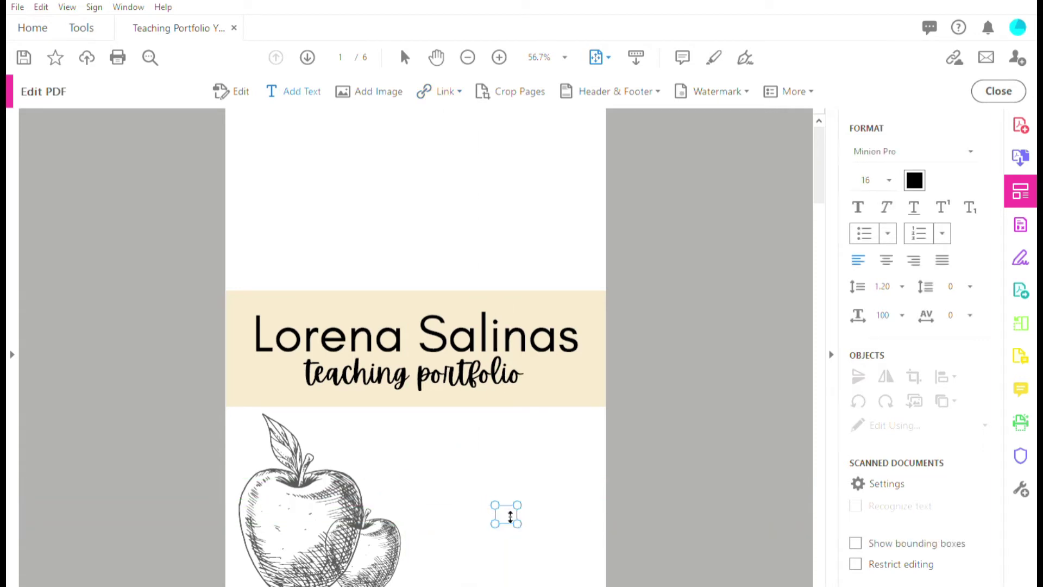
{"action": "type", "text": "Cover Page"}
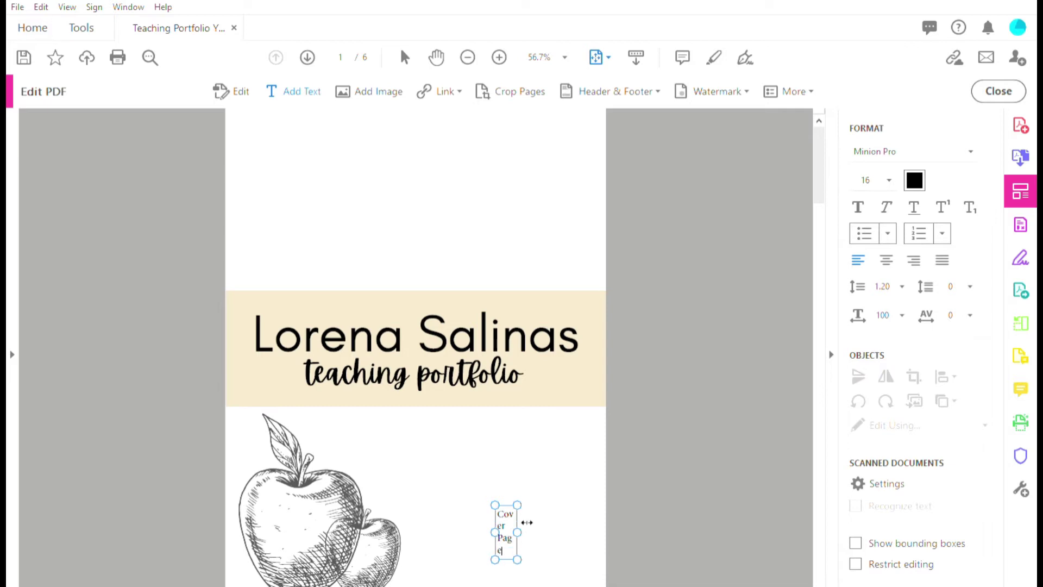
{"action": "left_click_drag", "start_coordinate": [518, 532], "coordinate": [555, 532]}
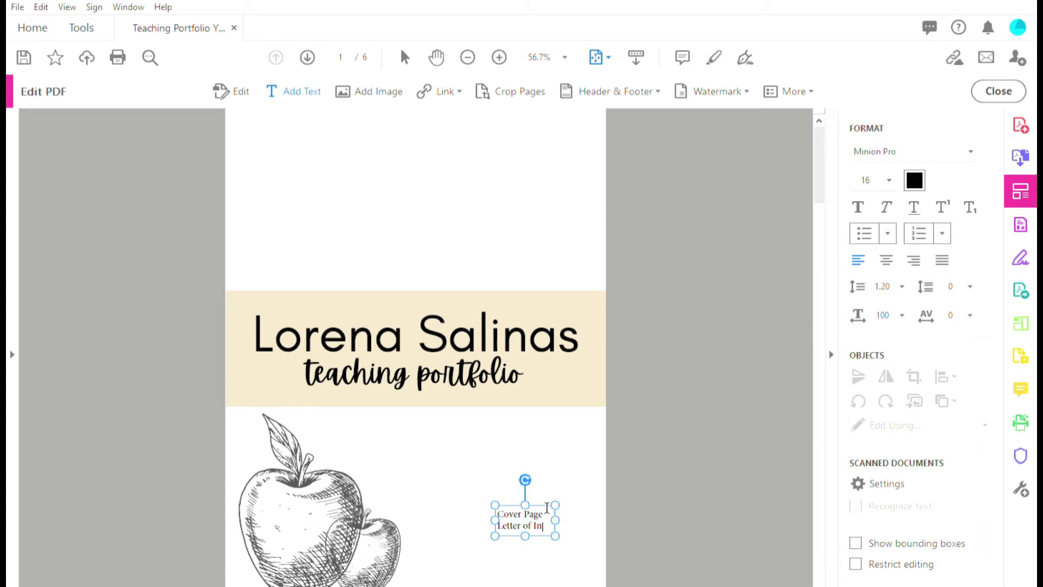
Add the lines "Letter of Interest" and "Resume" below "Cover Page" in the text box
{"action": "type", "text": "Letter of Interst"}
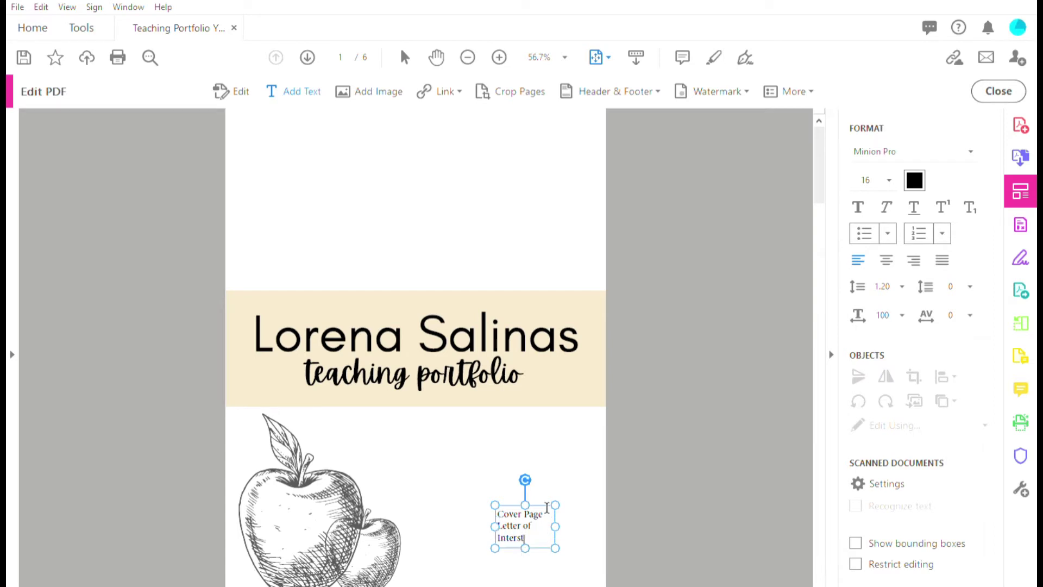
{"action": "key", "text": "BackSpace"}
{"action": "key", "text": "BackSpace"}
{"action": "type", "text": "est"}
{"action": "key", "text": "Return"}
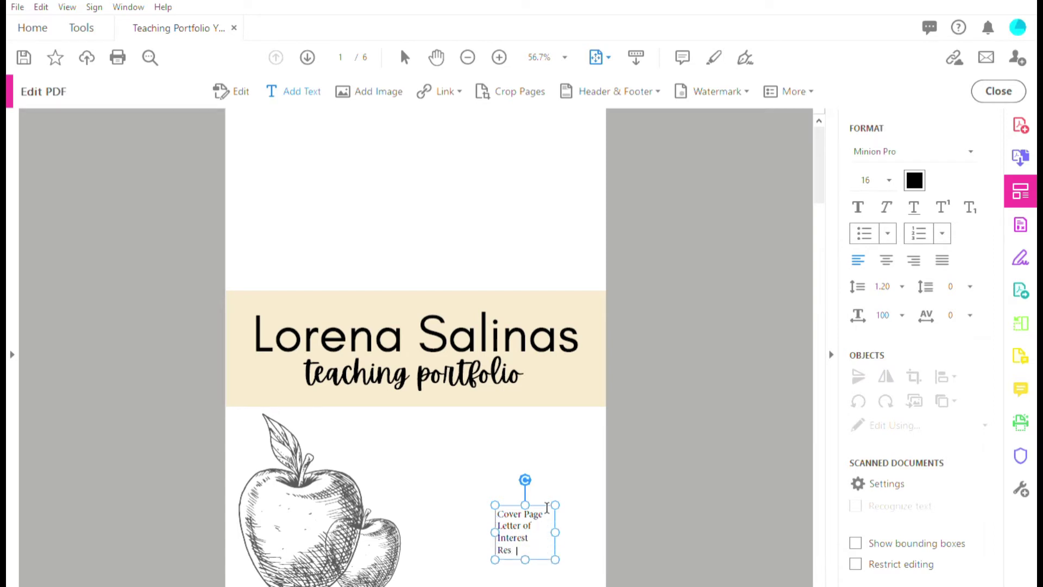
Underline the "Cover Page", "Letter of Interest" and "Resume" entries in the cover's contents list
{"action": "left_click_drag", "start_coordinate": [565, 525], "coordinate": [504, 563]}
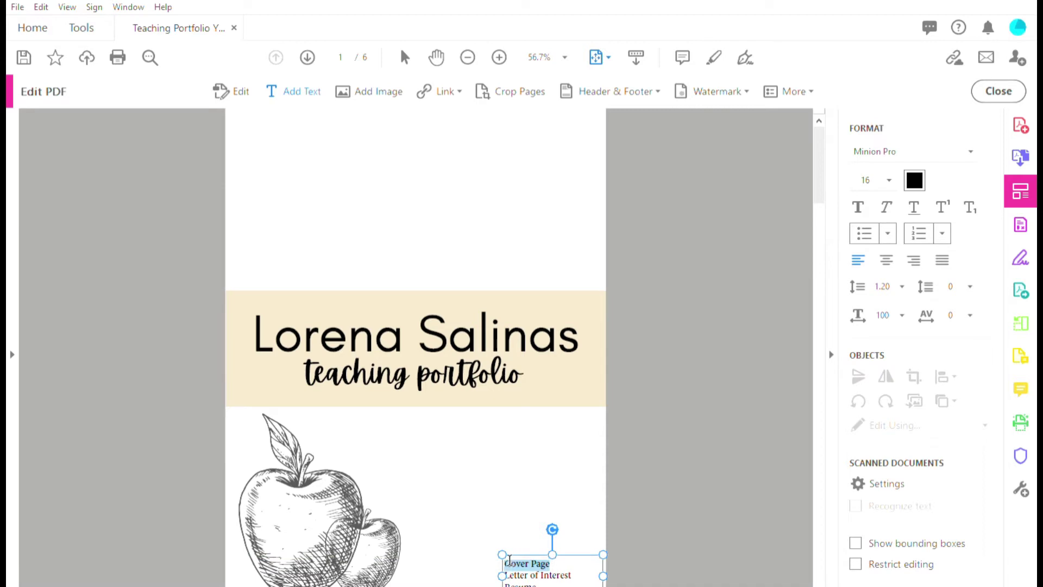
{"action": "left_click", "coordinate": [913, 205]}
{"action": "left_click_drag", "start_coordinate": [572, 574], "coordinate": [505, 575]}
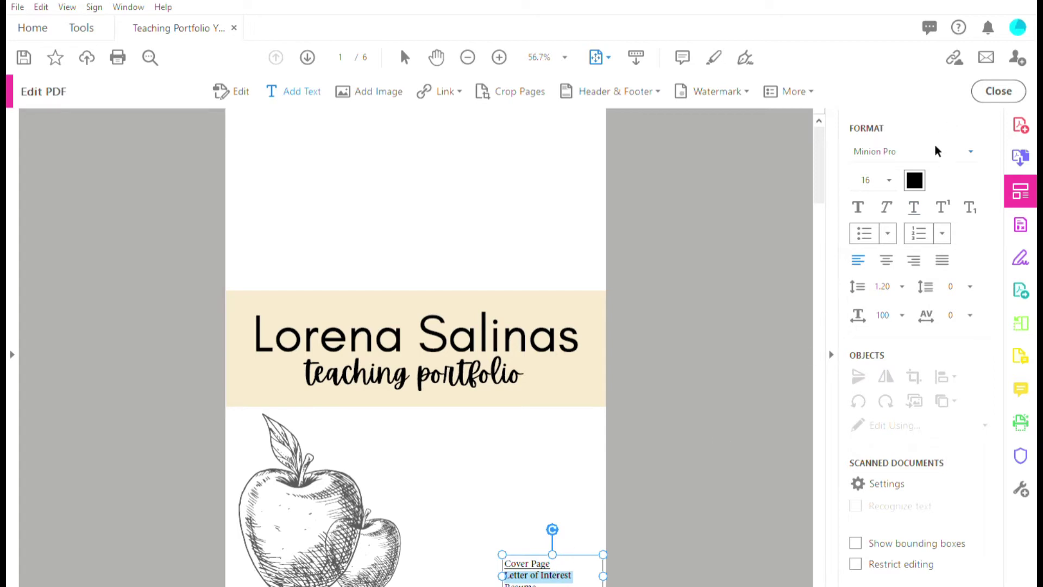
{"action": "double_click", "coordinate": [536, 583]}
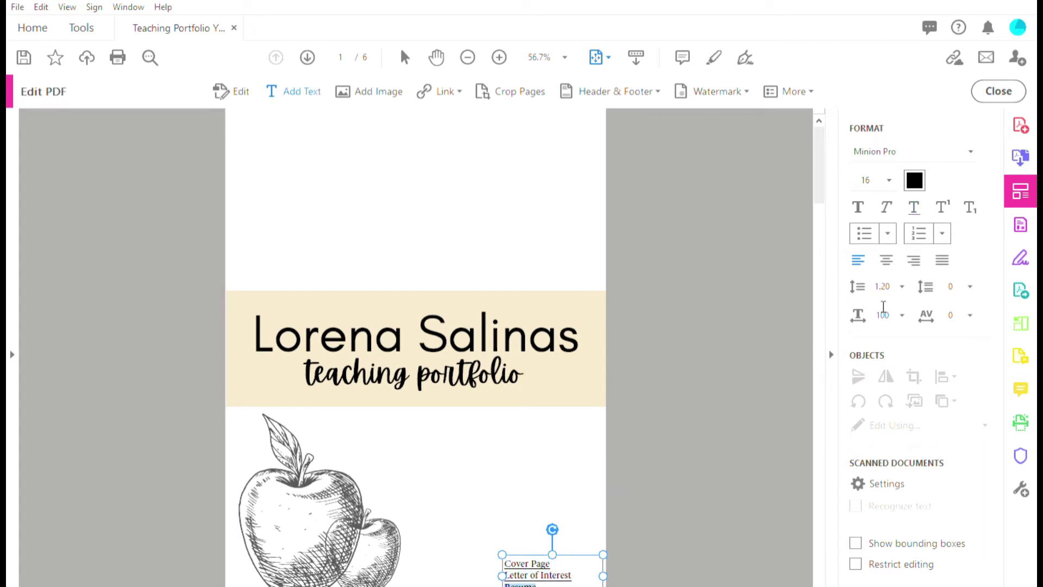
{"action": "left_click", "coordinate": [673, 438]}
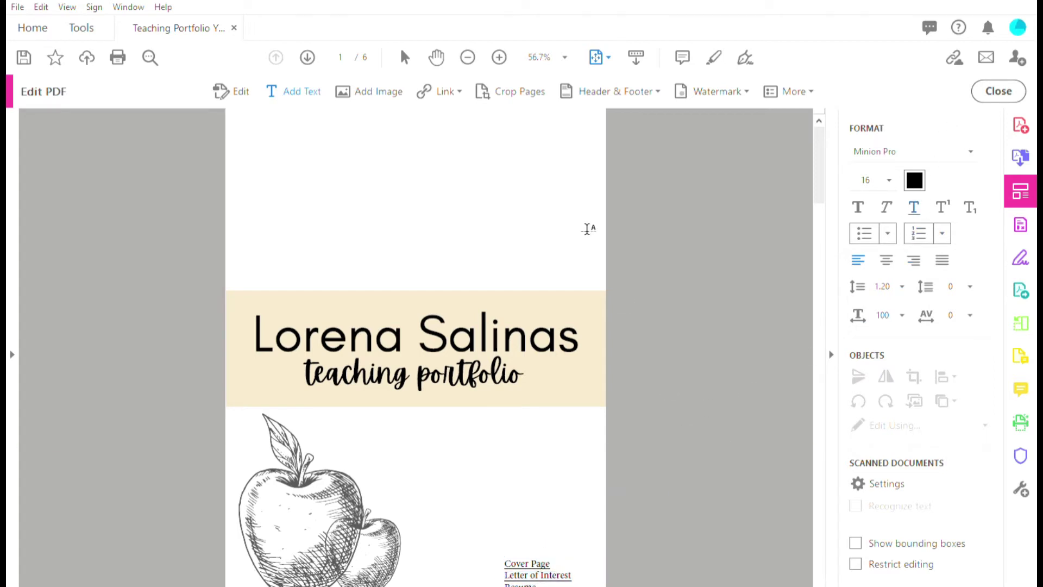
Draw a link area over the "Cover Page" entry in the contents list on page 1
{"action": "left_click", "coordinate": [425, 90]}
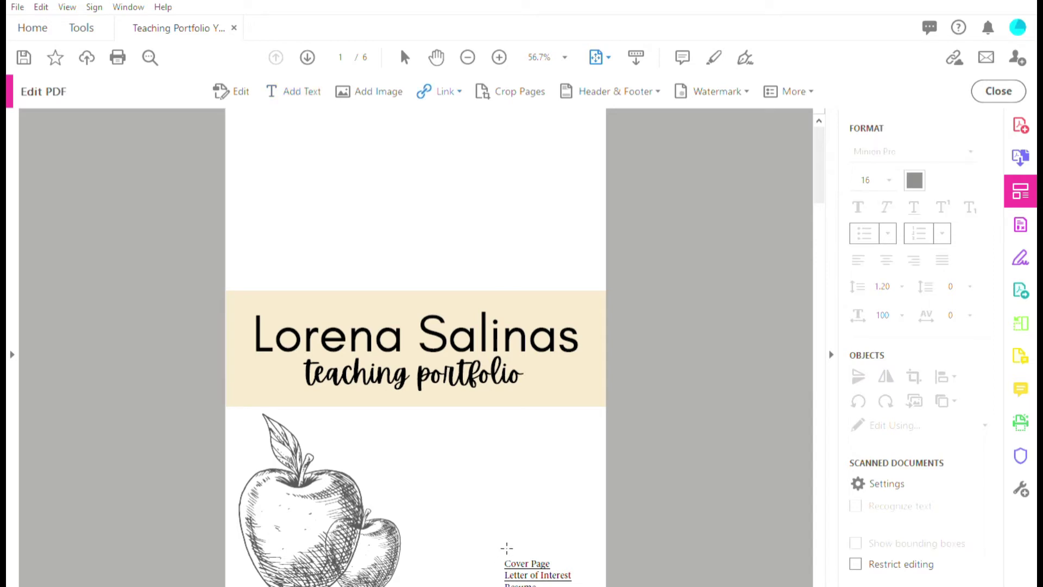
{"action": "left_click_drag", "start_coordinate": [544, 555], "coordinate": [560, 560]}
{"action": "key", "text": "Tab"}
{"action": "scroll", "coordinate": [587, 376], "scroll_direction": "down", "scroll_amount": 15}
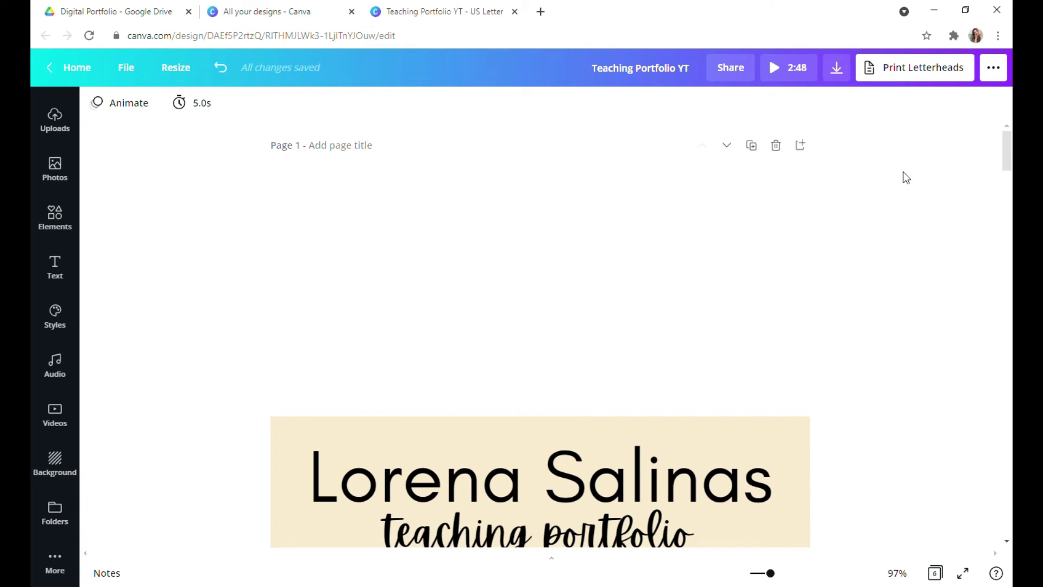
Switch to the Teaching Portfolio YT design in Canva and review its pages from the cover to virtual teaching
{"action": "scroll", "coordinate": [612, 253], "scroll_direction": "down", "scroll_amount": 20}
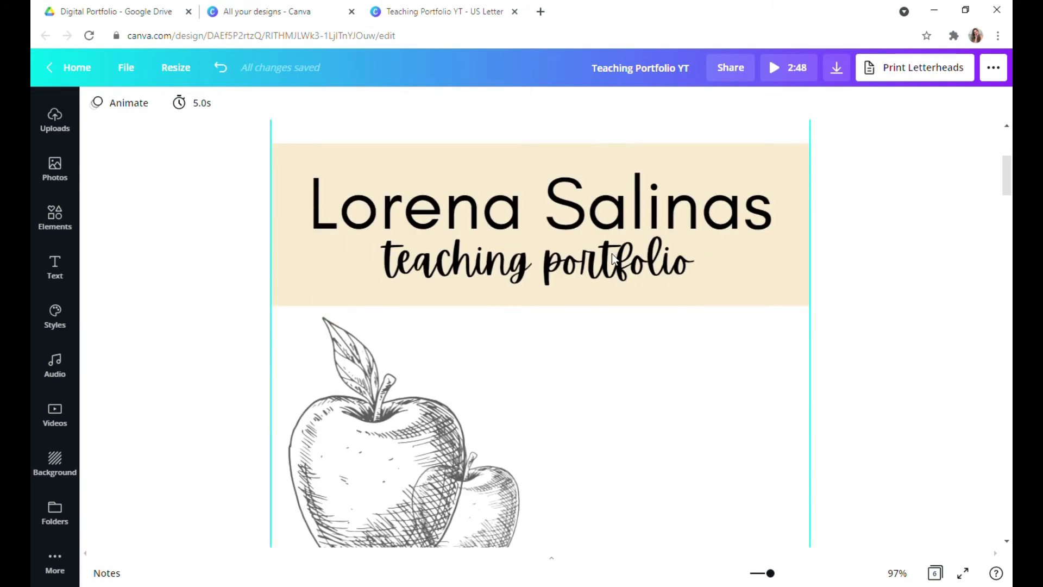
{"action": "scroll", "coordinate": [612, 253], "scroll_direction": "down", "scroll_amount": 20}
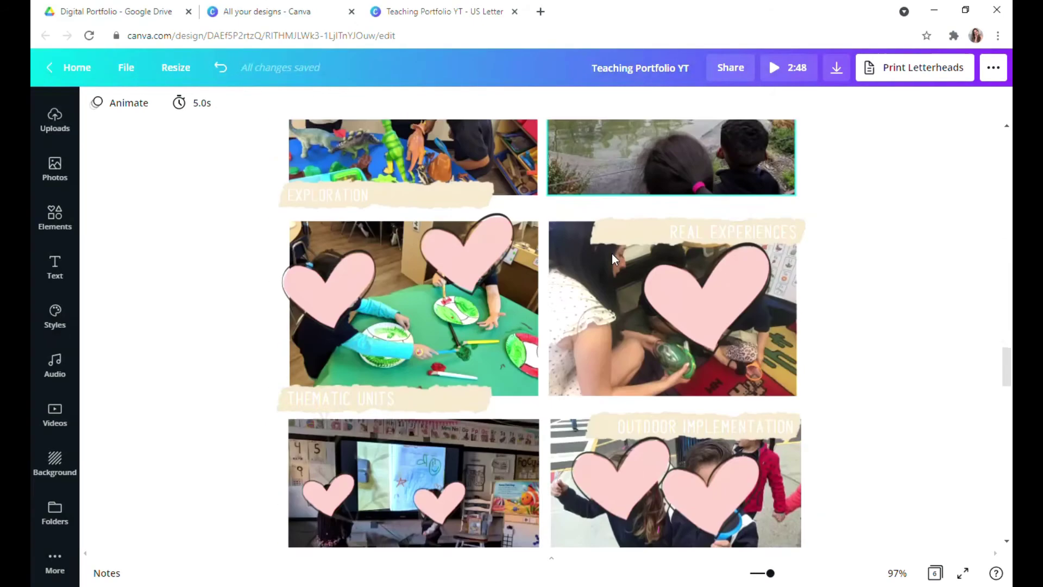
{"action": "scroll", "coordinate": [348, 316], "scroll_direction": "up", "scroll_amount": 20}
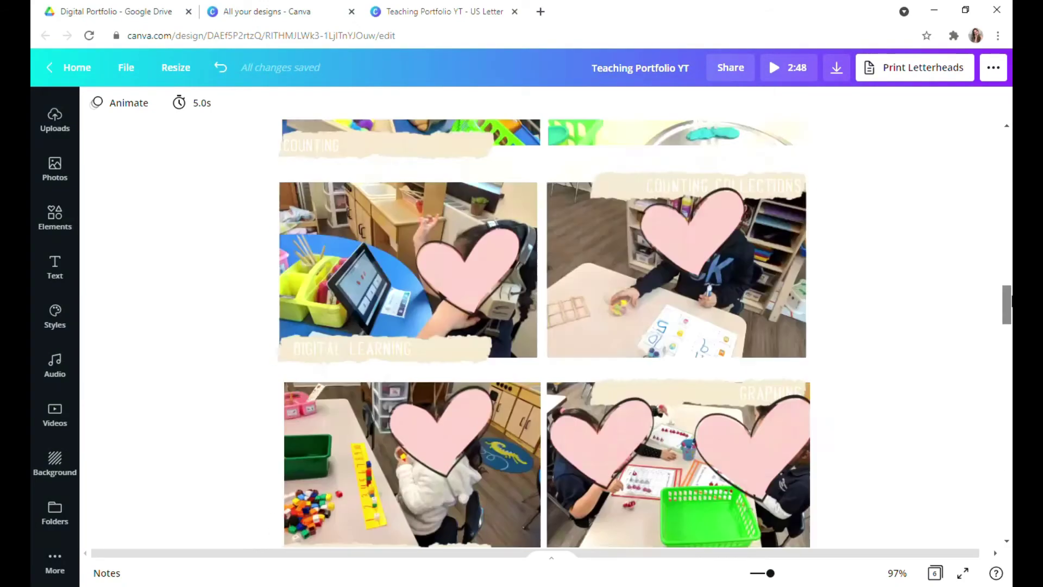
{"action": "scroll", "coordinate": [454, 305], "scroll_direction": "down", "scroll_amount": 10}
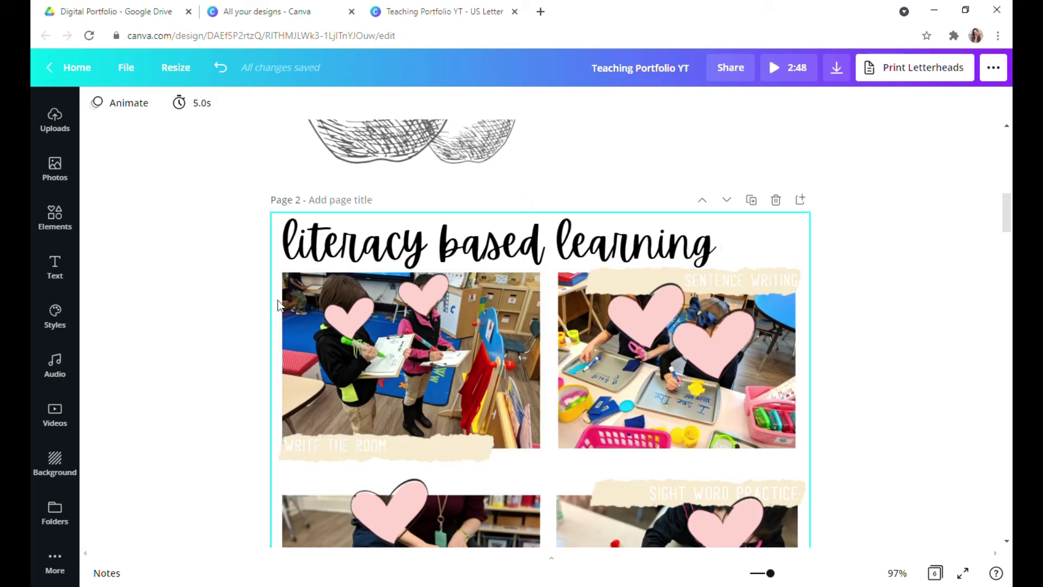
{"action": "scroll", "coordinate": [275, 302], "scroll_direction": "down", "scroll_amount": 10}
{"action": "scroll", "coordinate": [275, 302], "scroll_direction": "down", "scroll_amount": 15}
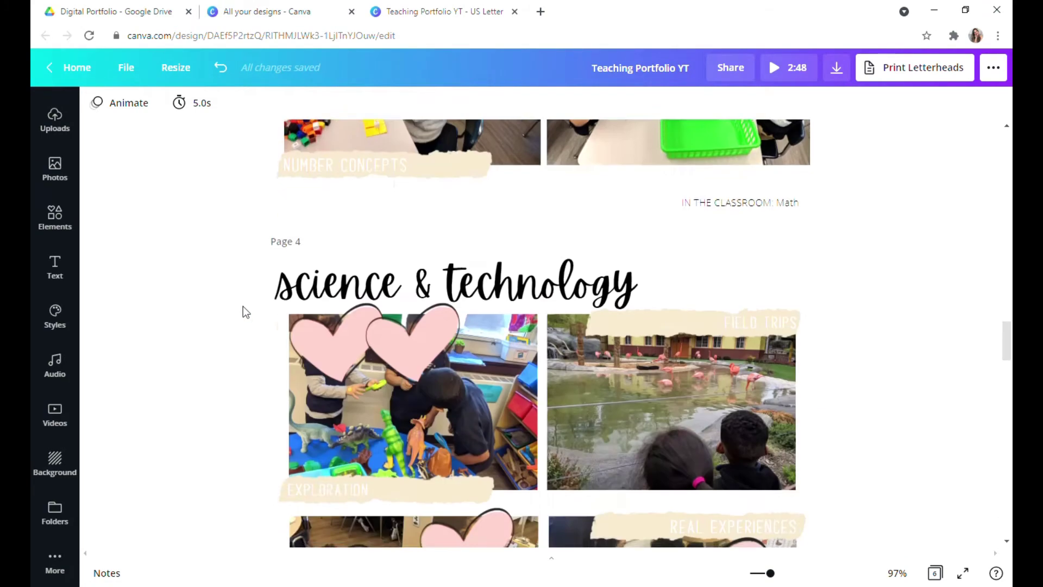
{"action": "scroll", "coordinate": [245, 306], "scroll_direction": "down", "scroll_amount": 15}
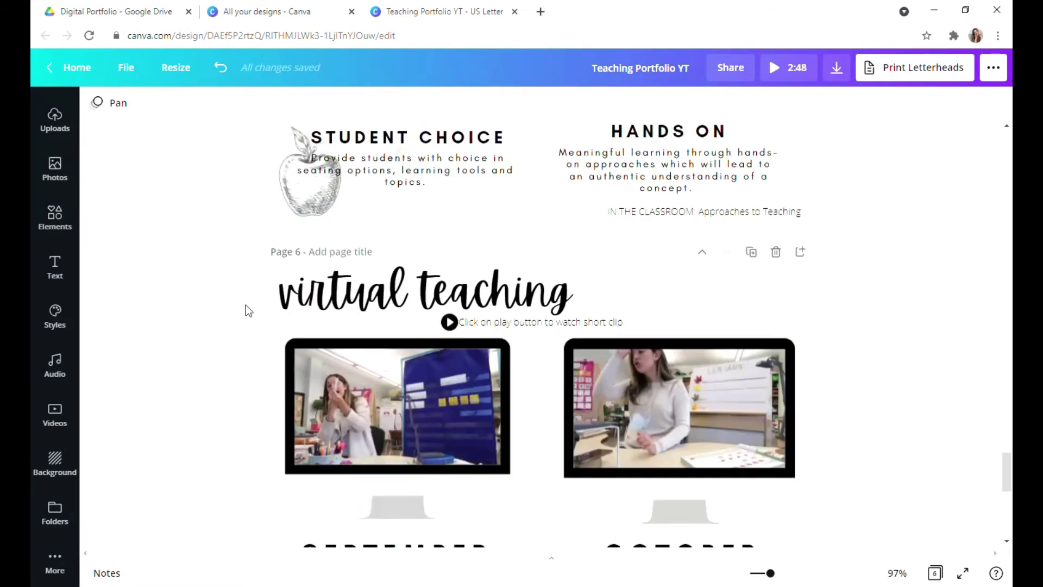
{"action": "scroll", "coordinate": [246, 305], "scroll_direction": "up", "scroll_amount": 20}
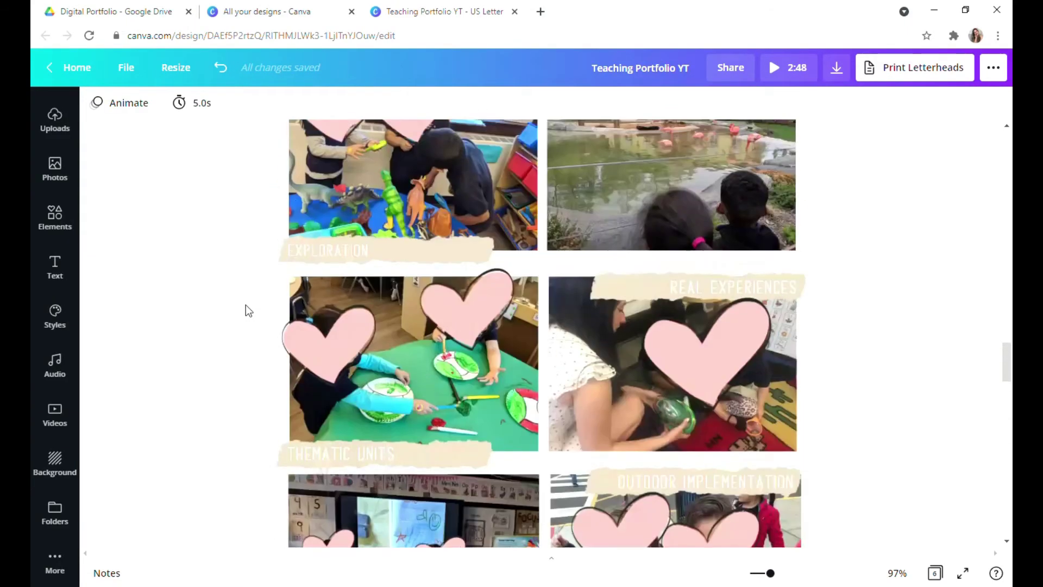
{"action": "scroll", "coordinate": [245, 305], "scroll_direction": "up", "scroll_amount": 10}
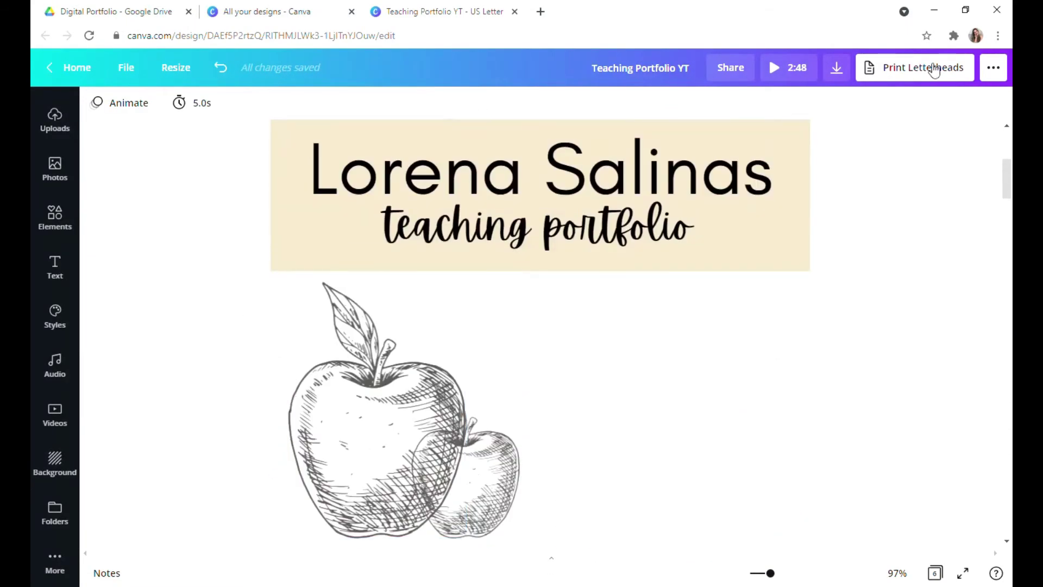
Examine the letterhead print options for the portfolio, including sides, pages, paper and number of copies
{"action": "left_click", "coordinate": [930, 66]}
{"action": "scroll", "coordinate": [868, 357], "scroll_direction": "down", "scroll_amount": 3}
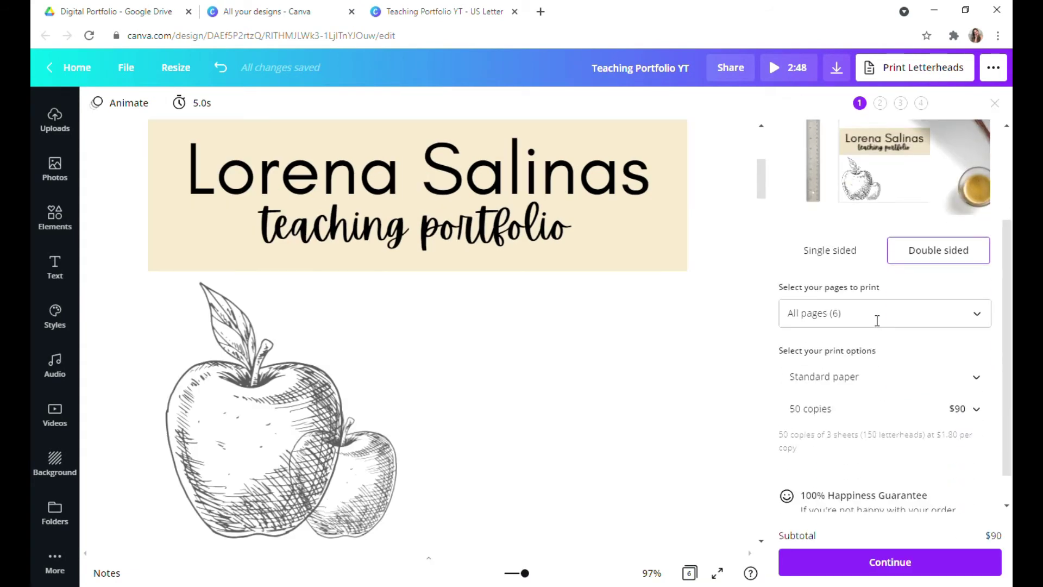
{"action": "scroll", "coordinate": [952, 329], "scroll_direction": "up", "scroll_amount": 3}
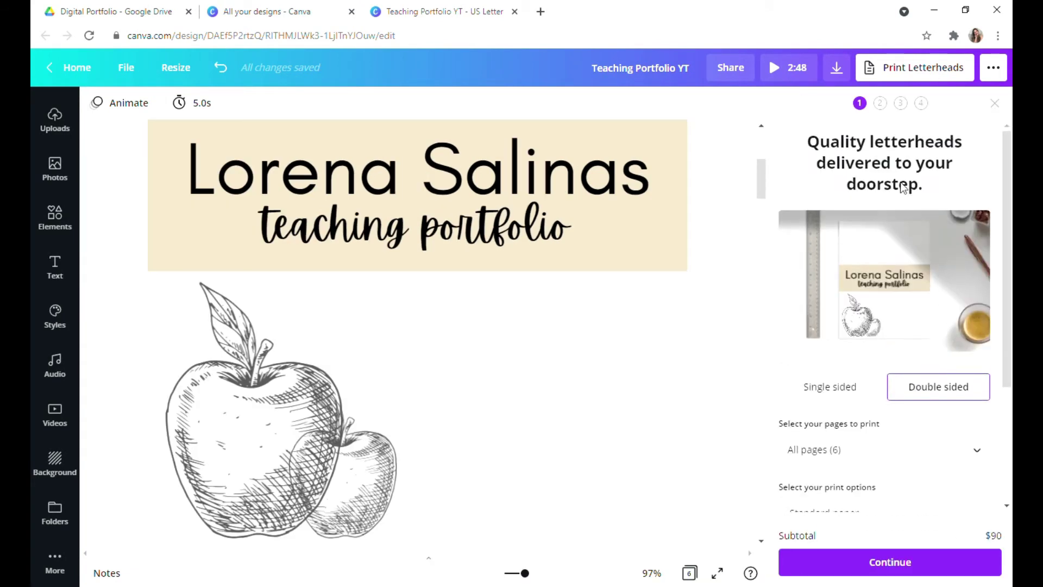
{"action": "left_click", "coordinate": [996, 104]}
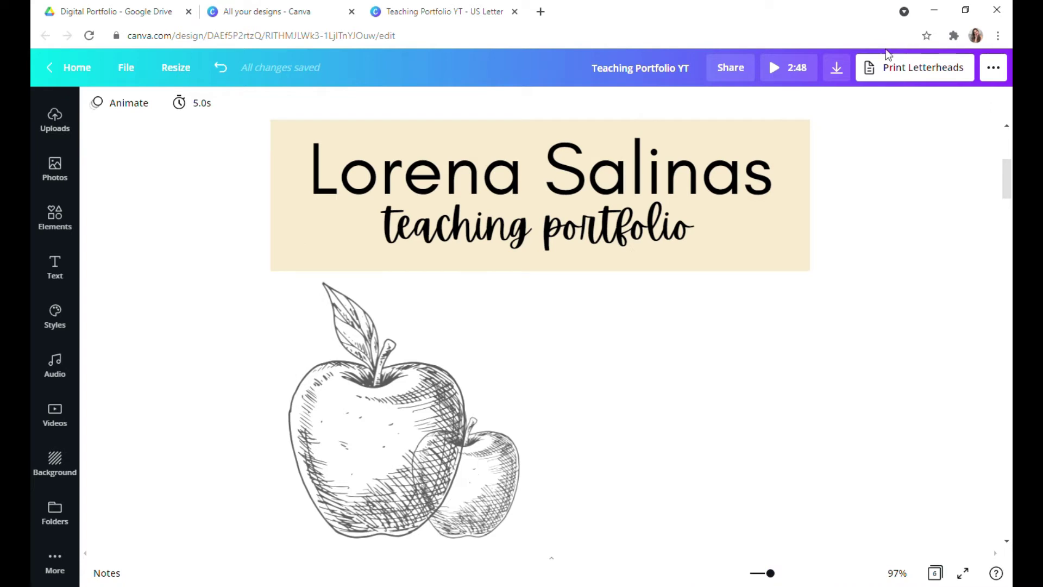
Download the whole portfolio design as a PDF Print file and dismiss the print offer
{"action": "left_click", "coordinate": [837, 68]}
{"action": "left_click", "coordinate": [824, 165]}
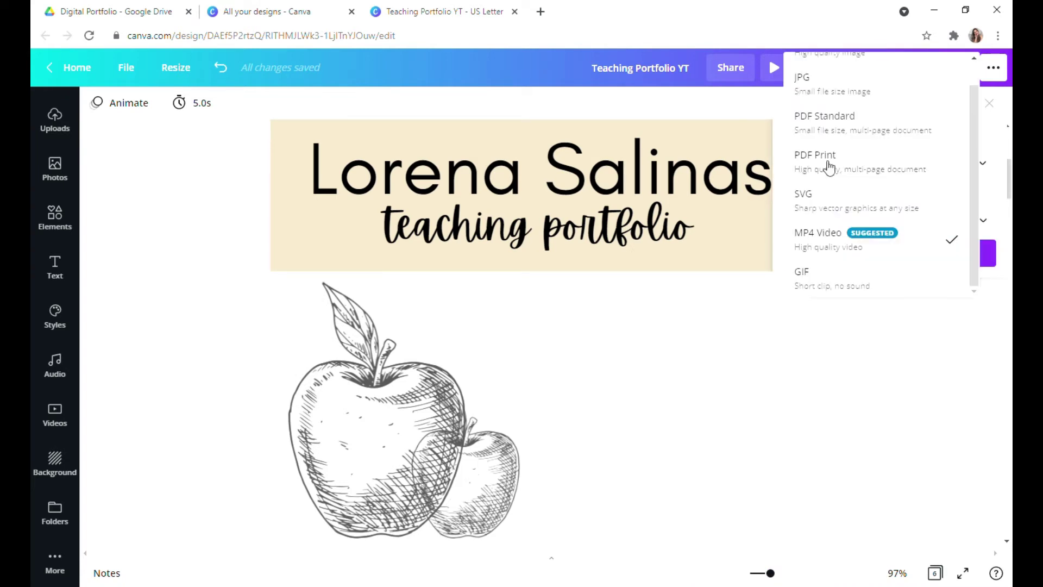
{"action": "scroll", "coordinate": [826, 212], "scroll_direction": "up", "scroll_amount": 1}
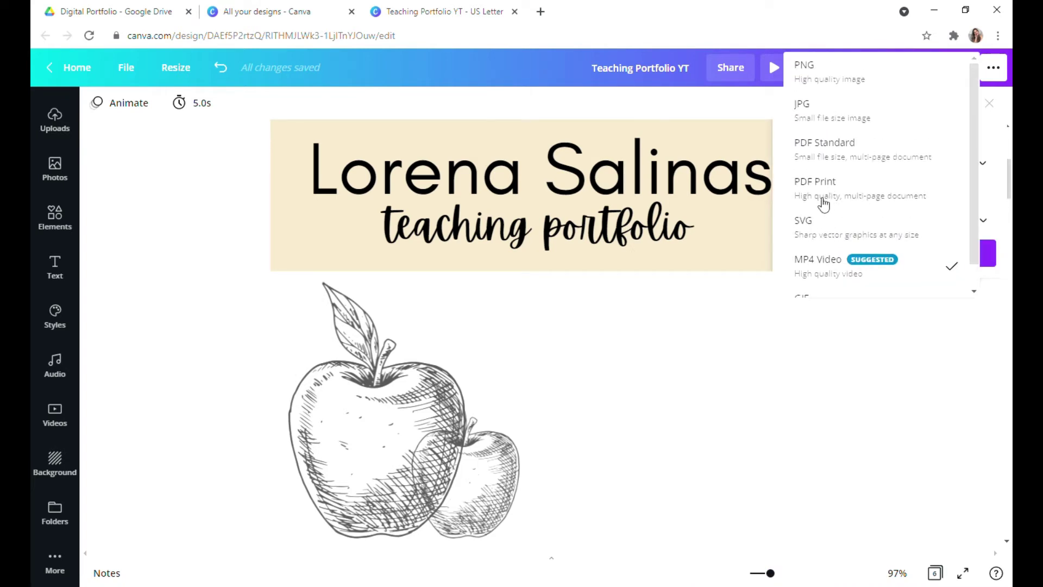
{"action": "left_click", "coordinate": [899, 194]}
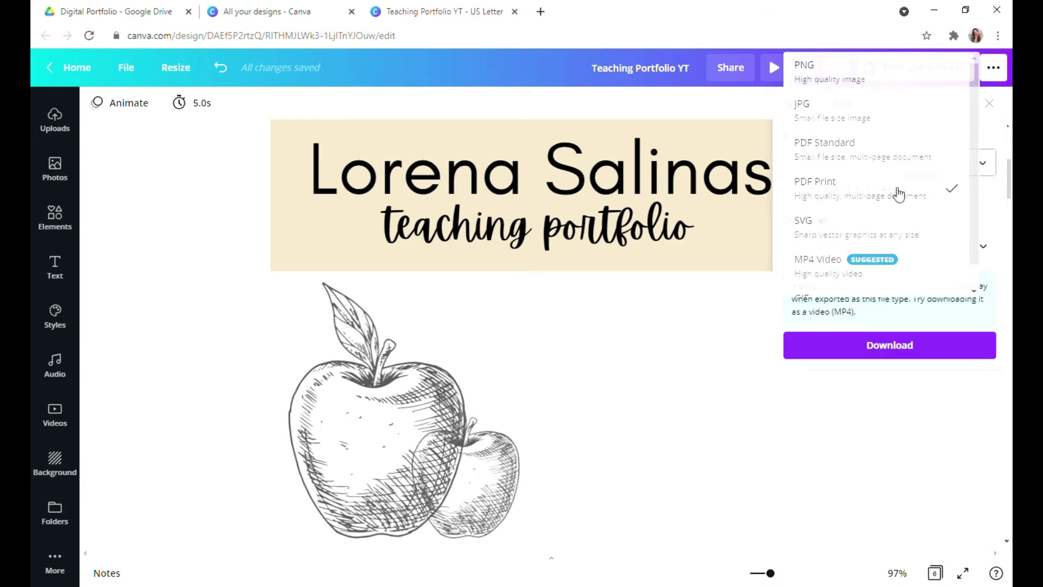
{"action": "left_click", "coordinate": [912, 347]}
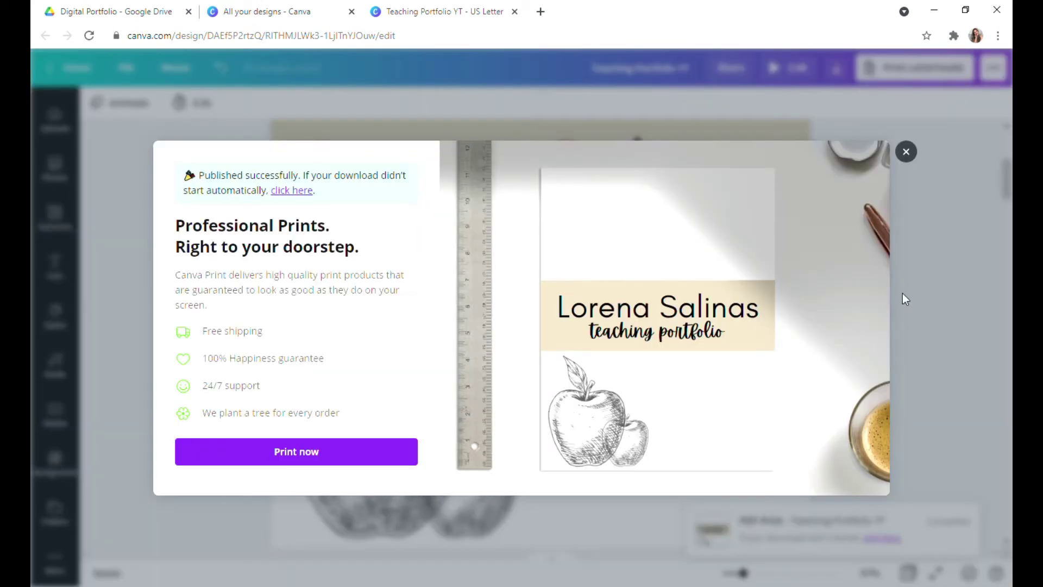
{"action": "left_click", "coordinate": [906, 153]}
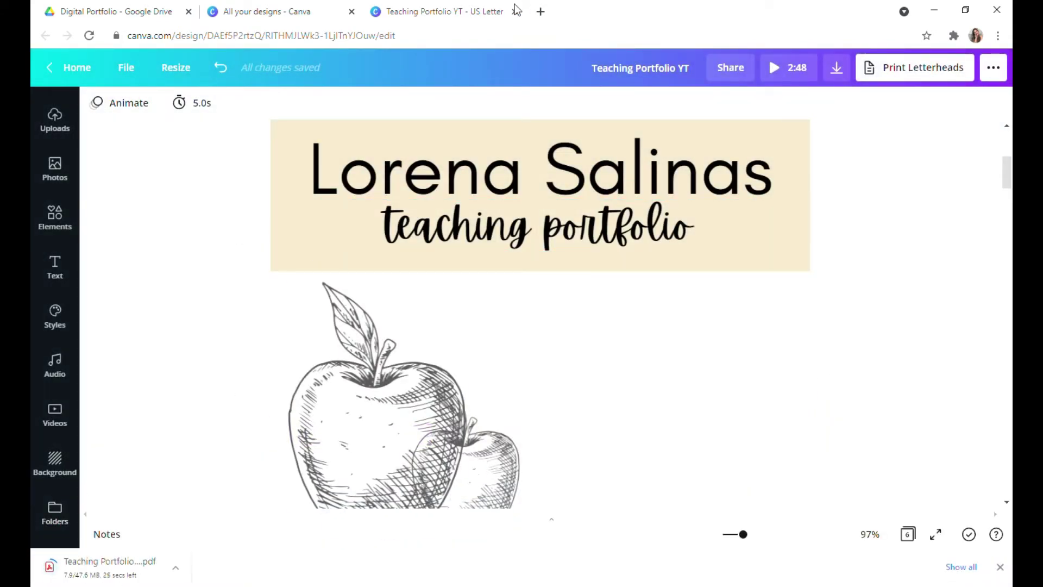
Upload Teaching Portfolio YT.pdf to the Digital Portfolio folder in Google Drive
{"action": "left_click", "coordinate": [134, 10]}
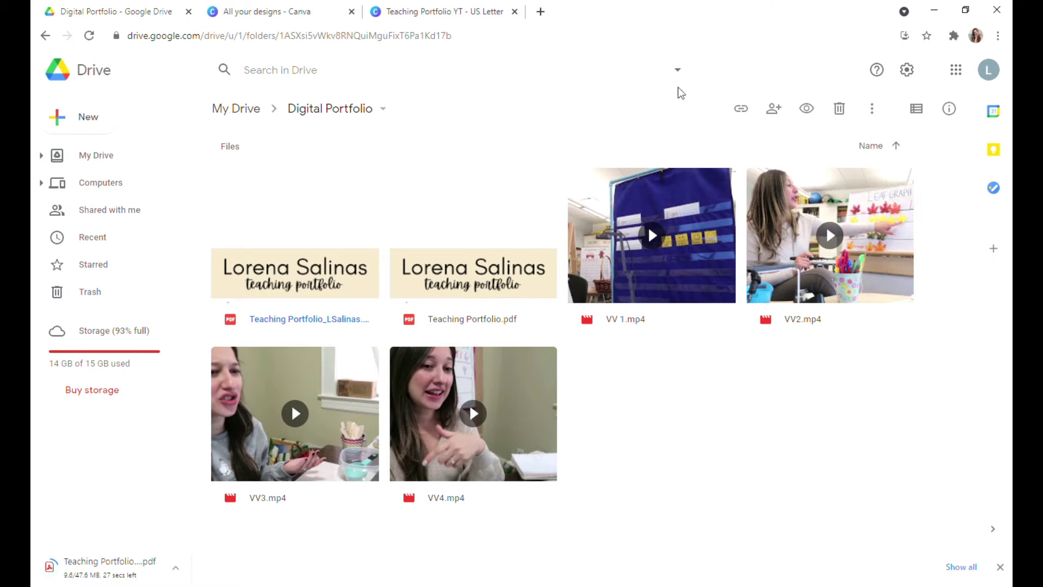
{"action": "left_click", "coordinate": [116, 123]}
{"action": "left_click", "coordinate": [125, 154]}
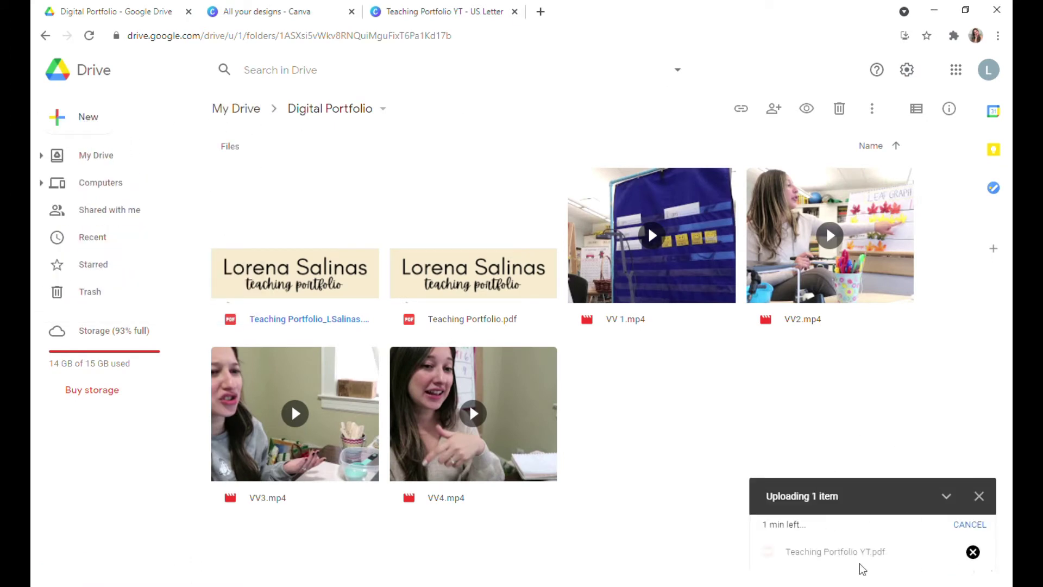
{"action": "mouse_move", "coordinate": [757, 539]}
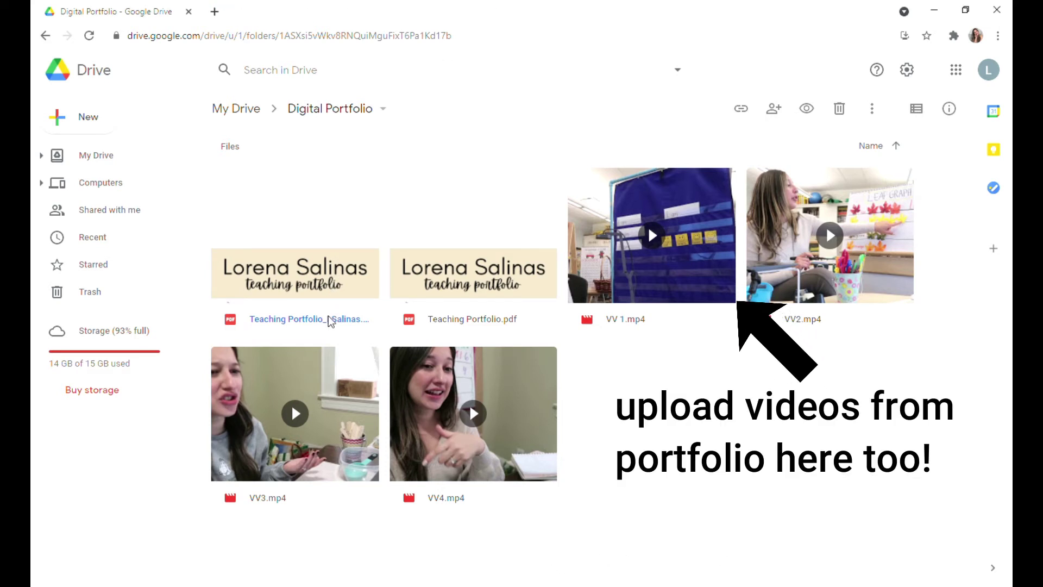
Copy the view-only sharing link of the first teaching portfolio PDF in the Digital Portfolio folder
{"action": "right_click", "coordinate": [330, 320]}
{"action": "left_click", "coordinate": [407, 255]}
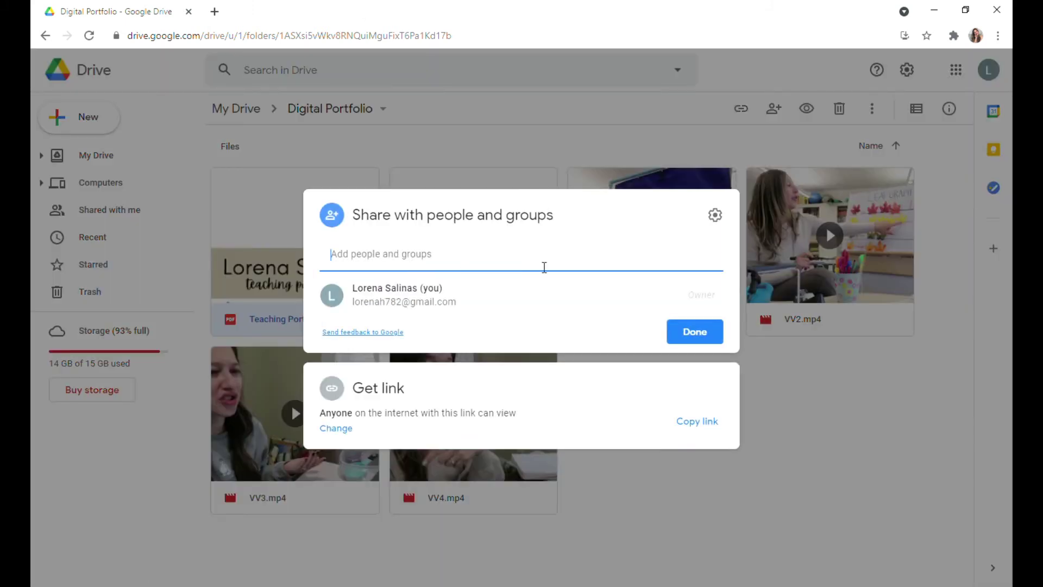
{"action": "left_click", "coordinate": [697, 428]}
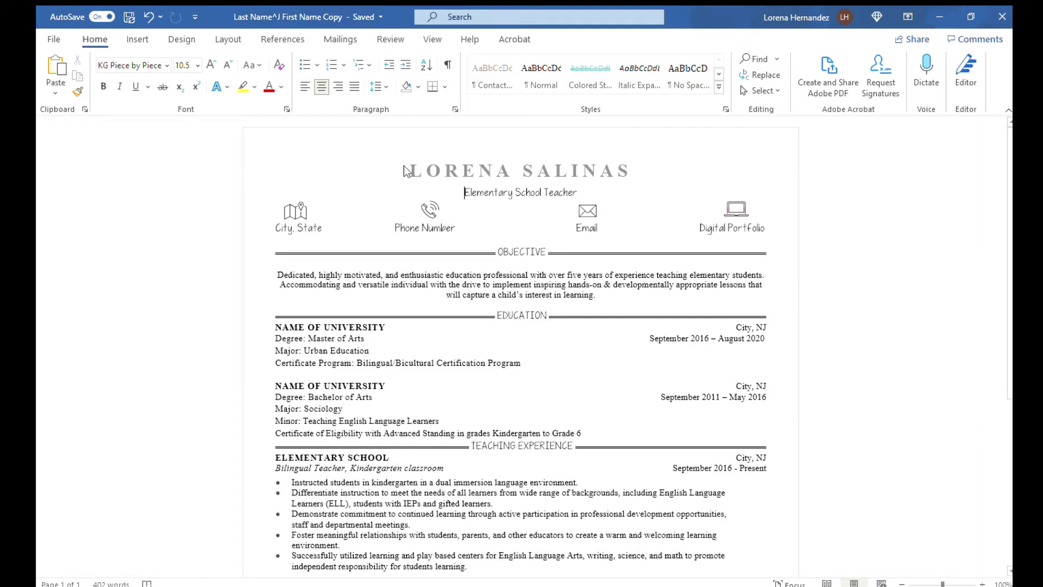
In the Word resume, examine the "Elementary School Teacher" line and the formatting of the thin shape behind the contact icons
{"action": "double_click", "coordinate": [482, 192]}
{"action": "left_click", "coordinate": [457, 194]}
{"action": "left_click_drag", "start_coordinate": [457, 194], "coordinate": [568, 188]}
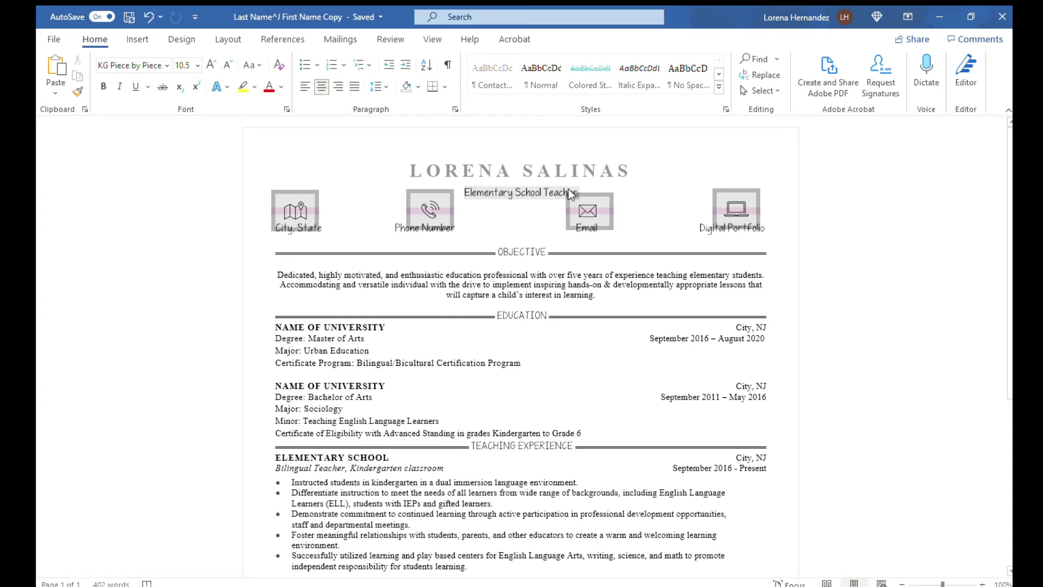
{"action": "left_click", "coordinate": [871, 267]}
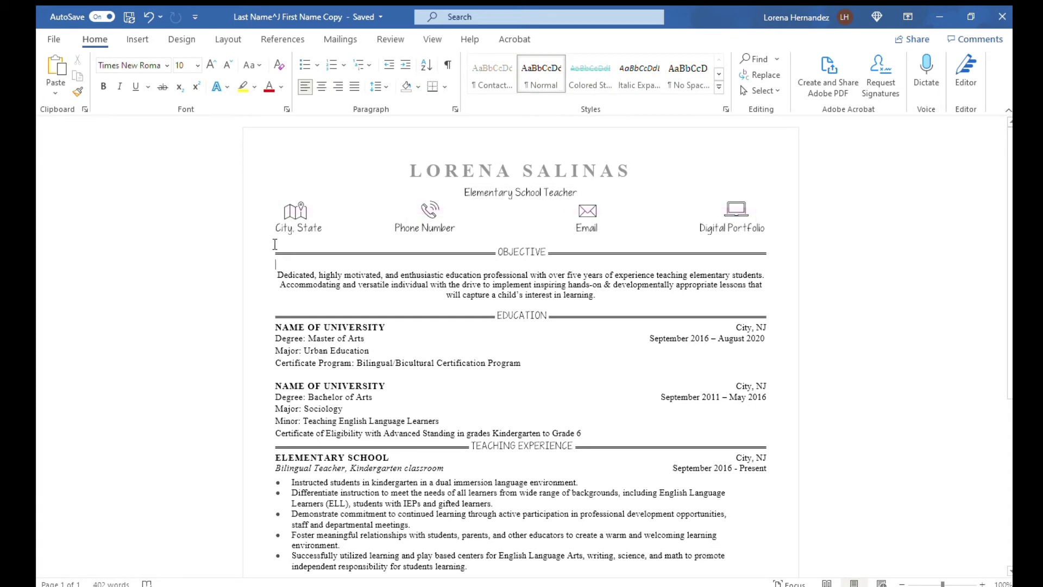
{"action": "left_click", "coordinate": [250, 215]}
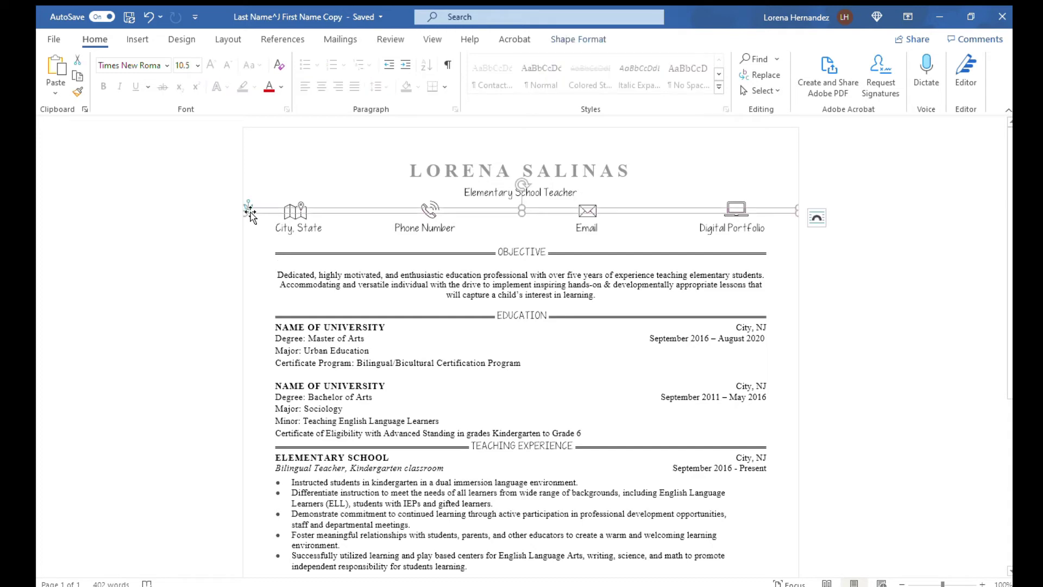
{"action": "left_click", "coordinate": [579, 40]}
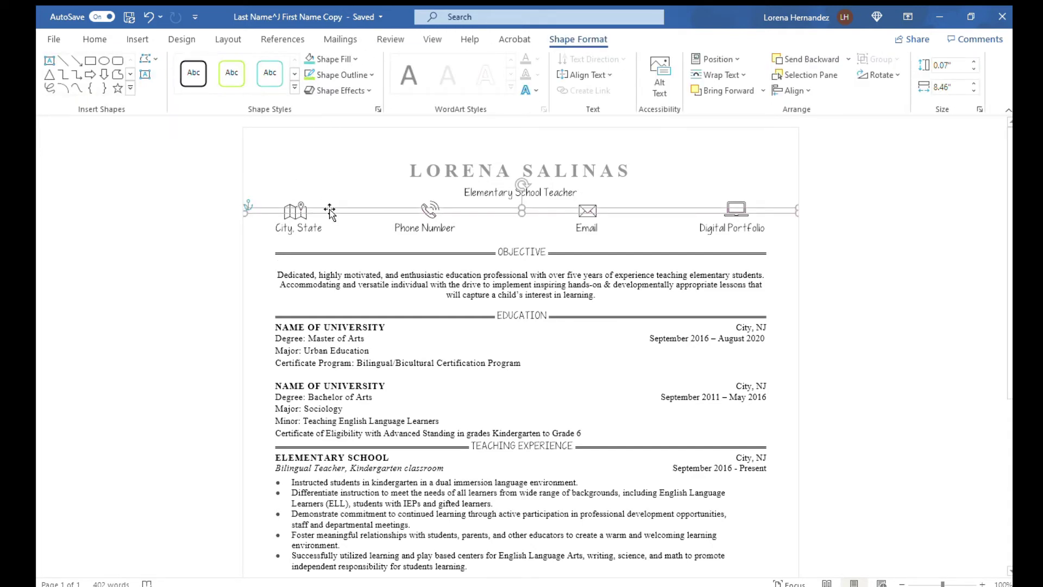
{"action": "left_click", "coordinate": [907, 257]}
Inspect the map, phone, envelope and laptop icons in the resume header and the map icon's graphics formatting
{"action": "left_click", "coordinate": [299, 214]}
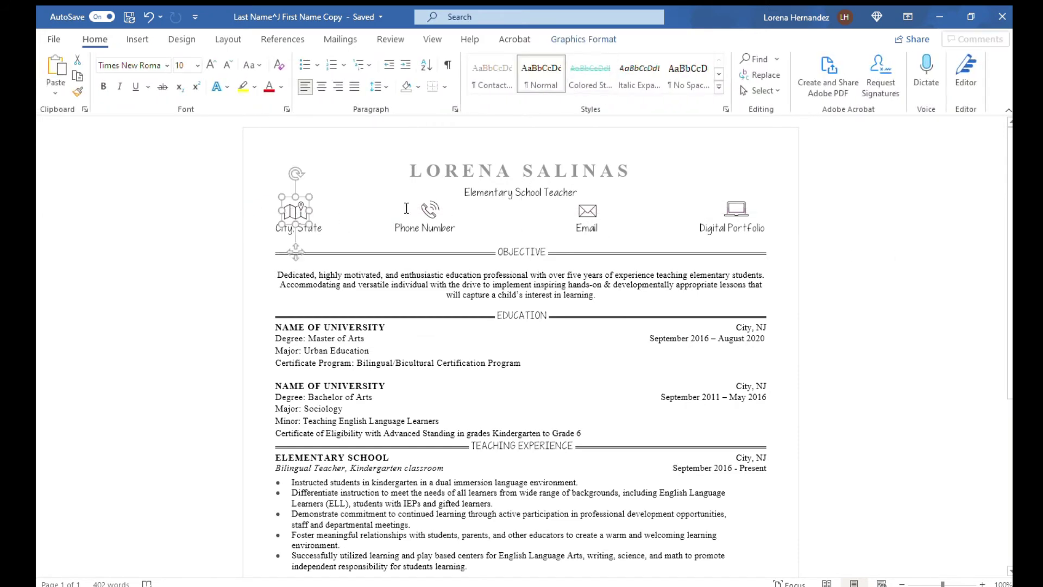
{"action": "left_click", "coordinate": [429, 210]}
{"action": "left_click", "coordinate": [589, 213]}
{"action": "left_click", "coordinate": [738, 213]}
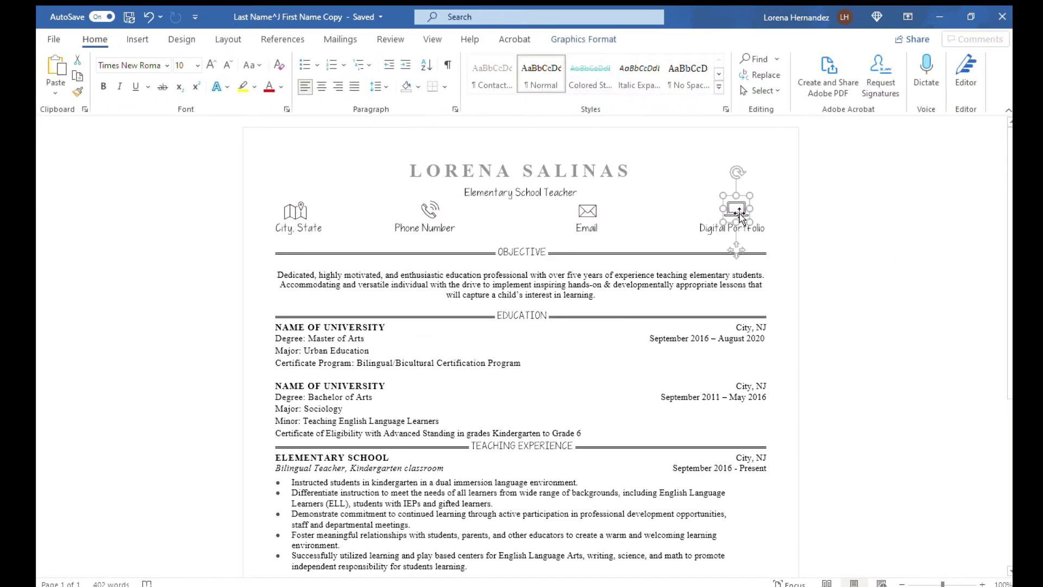
{"action": "left_click", "coordinate": [299, 210]}
{"action": "left_click", "coordinate": [557, 39]}
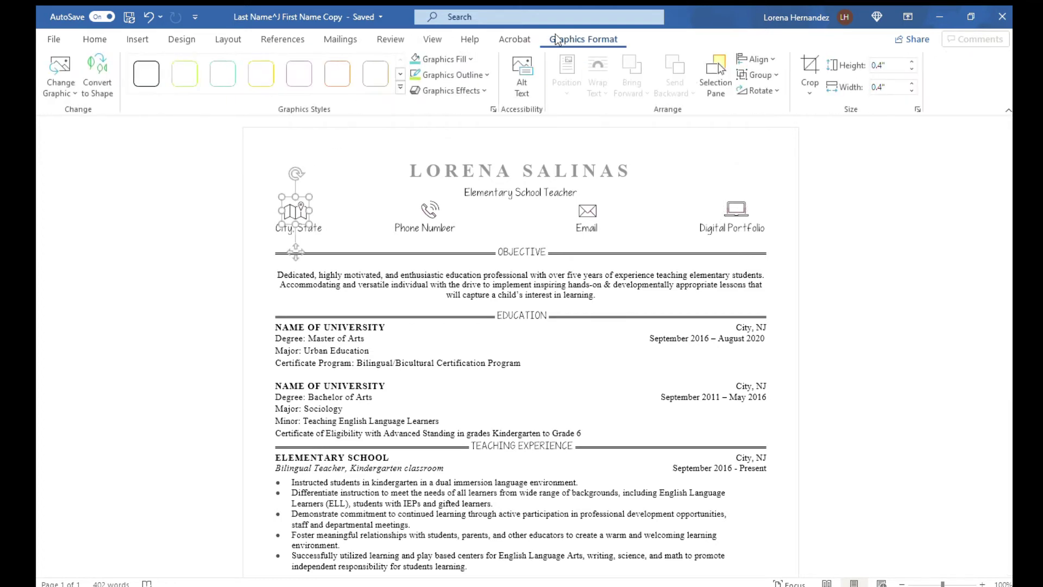
Search the icon library for "maps", place the map-with-pin icon in a borderless text box, and position it above "City, State"
{"action": "left_click", "coordinate": [139, 39]}
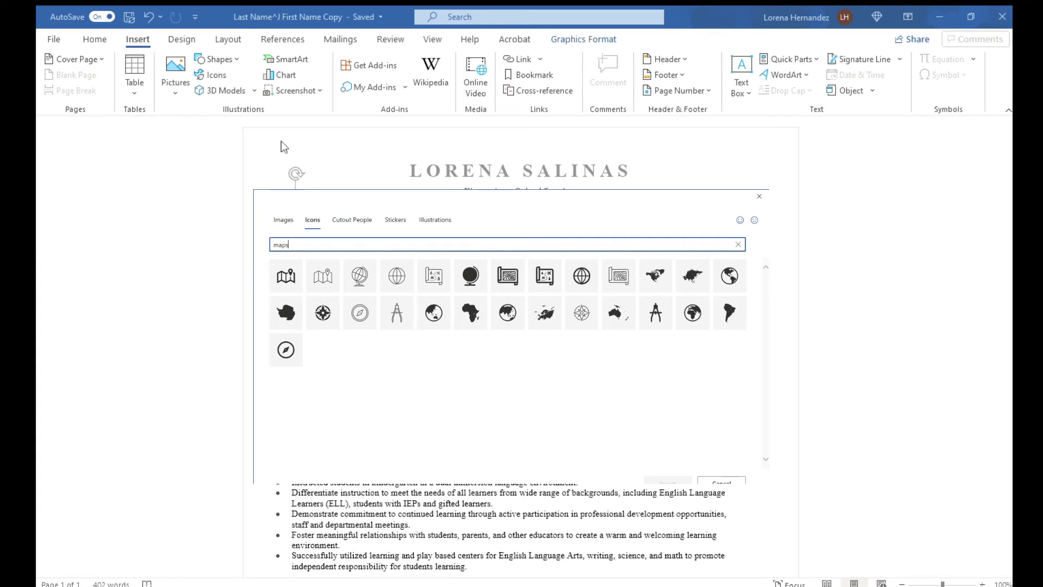
{"action": "key", "text": "ctrl+z"}
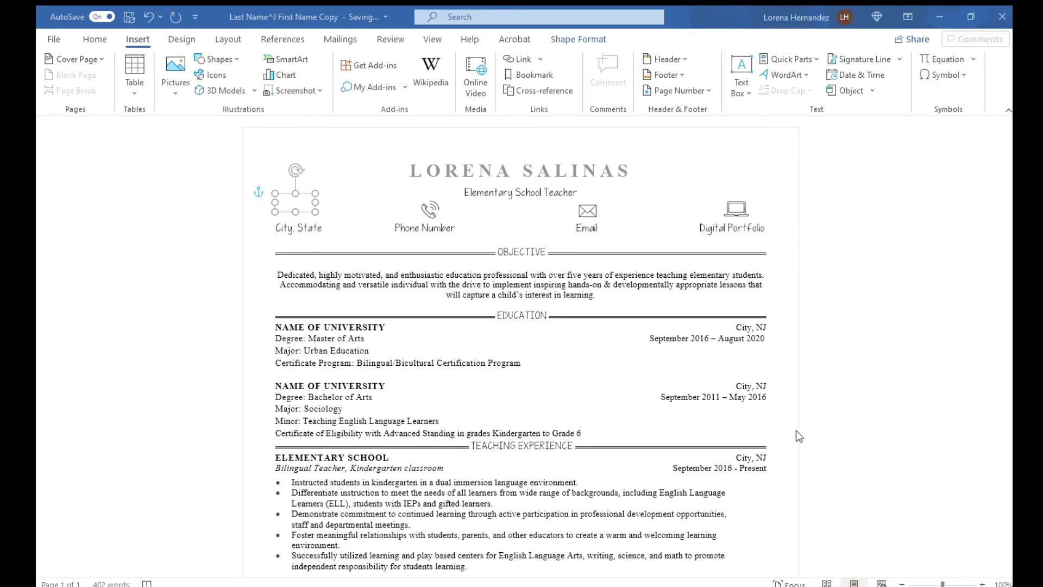
{"action": "left_click", "coordinate": [317, 205]}
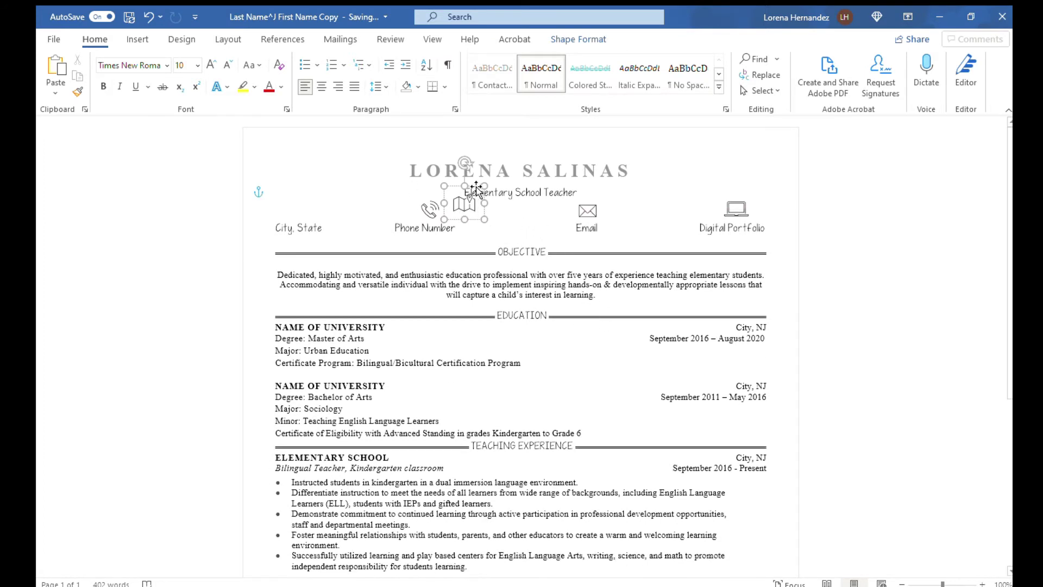
{"action": "left_click_drag", "start_coordinate": [477, 198], "coordinate": [310, 203]}
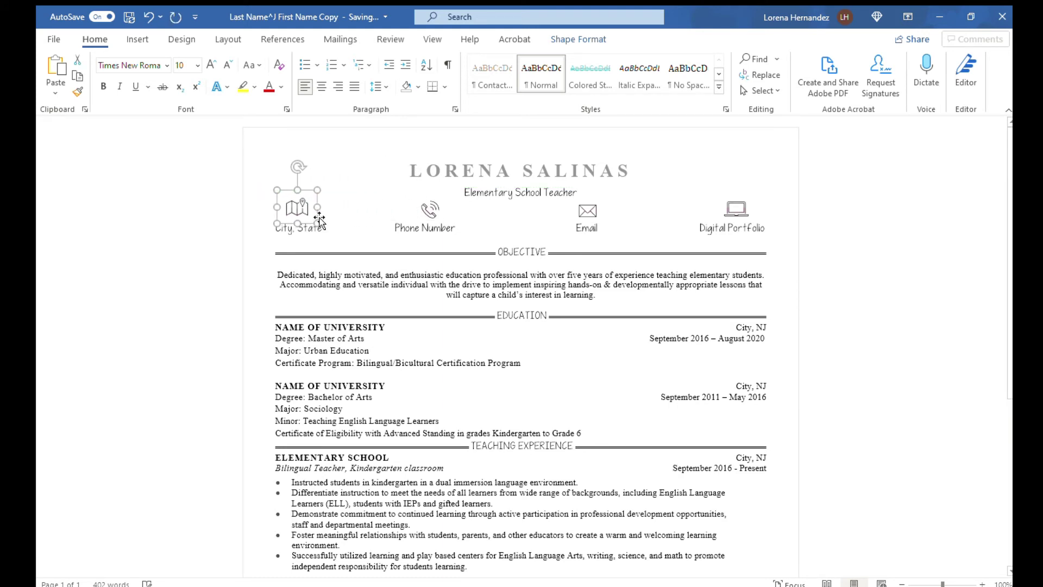
{"action": "left_click", "coordinate": [840, 237]}
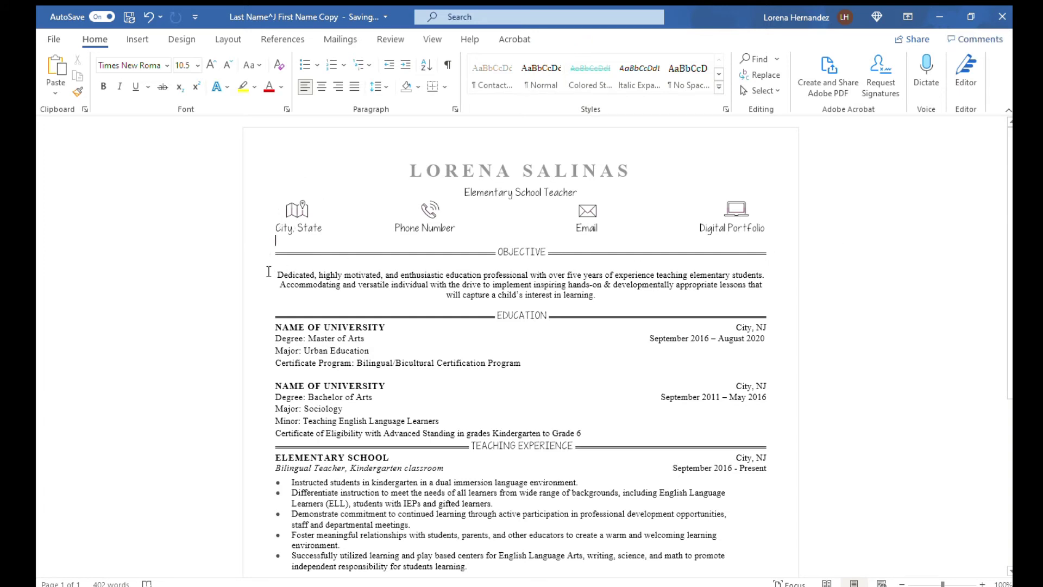
Review the resume's Objective, Education, Teaching Experience and Skills sections in order
{"action": "left_click_drag", "start_coordinate": [270, 273], "coordinate": [710, 291]}
{"action": "scroll", "coordinate": [439, 297], "scroll_direction": "down", "scroll_amount": 1}
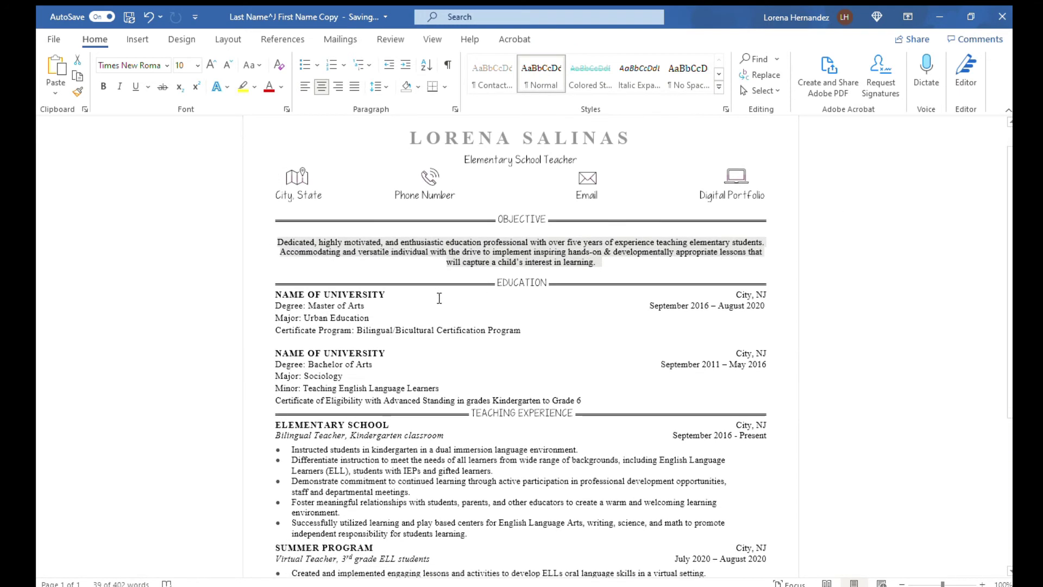
{"action": "left_click_drag", "start_coordinate": [285, 296], "coordinate": [709, 388]}
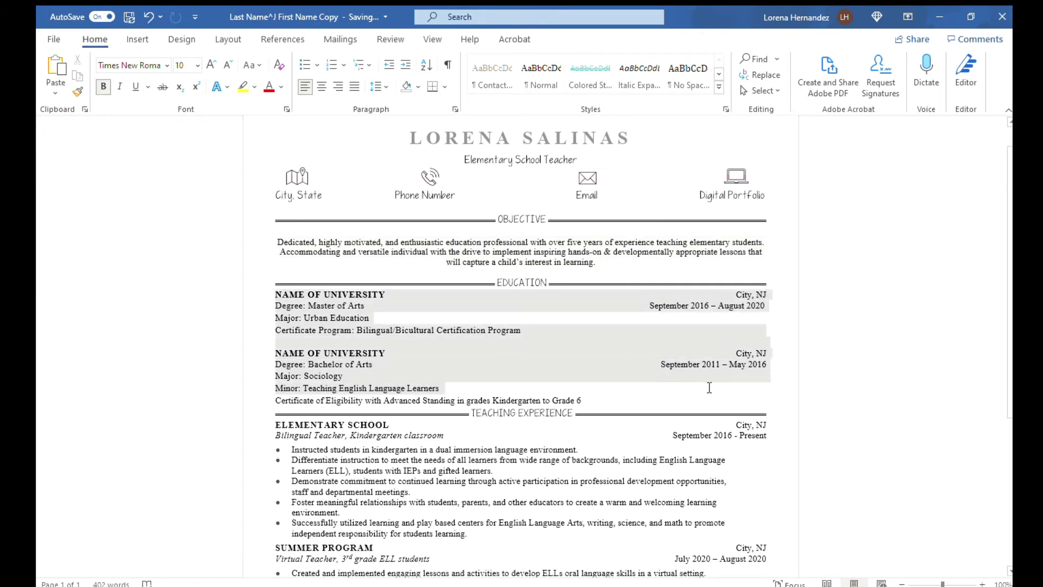
{"action": "scroll", "coordinate": [748, 389], "scroll_direction": "down", "scroll_amount": 1}
{"action": "scroll", "coordinate": [749, 389], "scroll_direction": "down", "scroll_amount": 3}
{"action": "left_click_drag", "start_coordinate": [276, 326], "coordinate": [676, 524]}
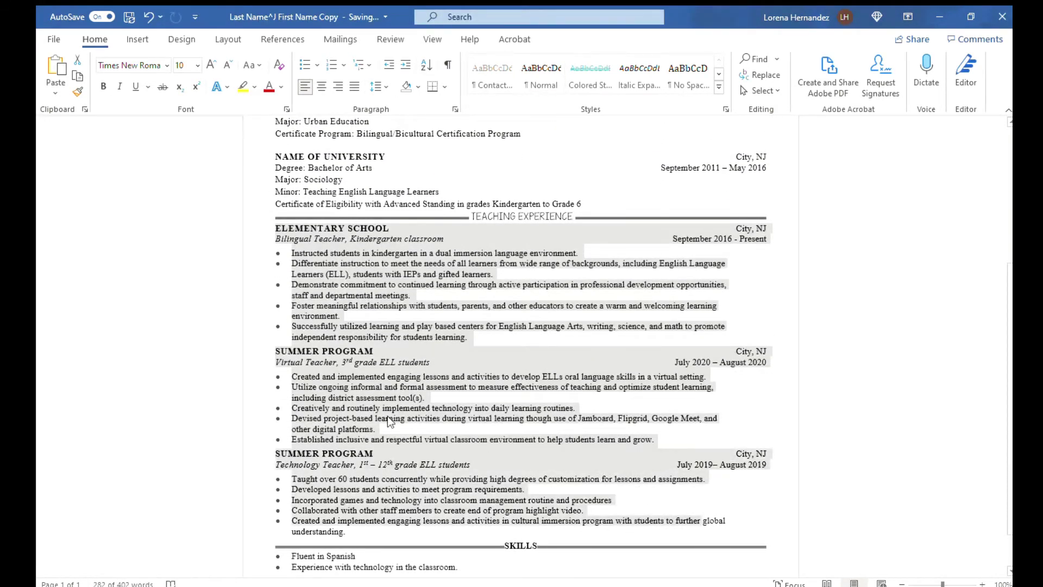
{"action": "scroll", "coordinate": [326, 393], "scroll_direction": "down", "scroll_amount": 2}
{"action": "left_click", "coordinate": [306, 515]}
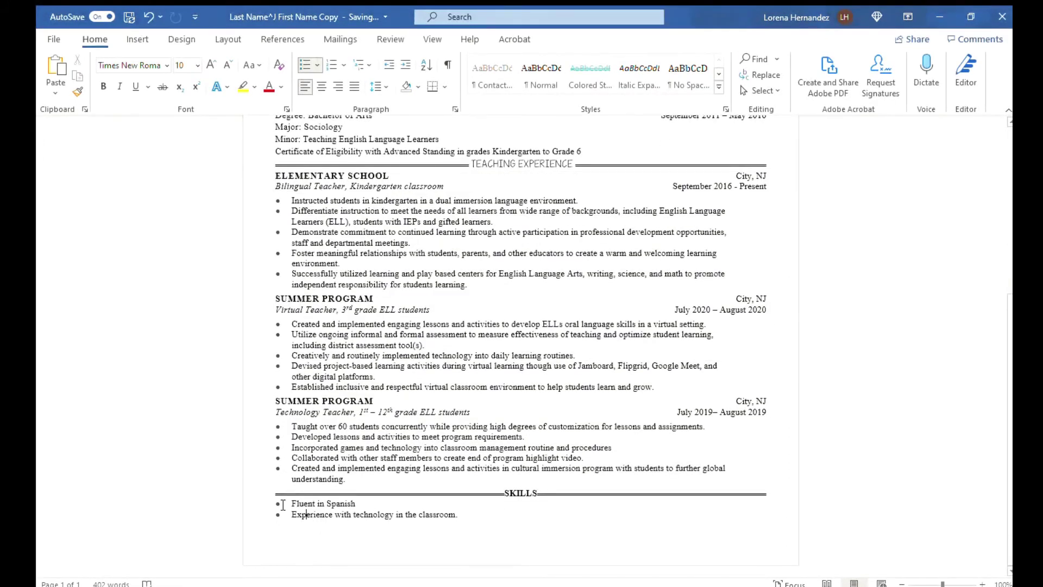
{"action": "left_click_drag", "start_coordinate": [297, 505], "coordinate": [466, 516]}
{"action": "scroll", "coordinate": [445, 335], "scroll_direction": "up", "scroll_amount": 10}
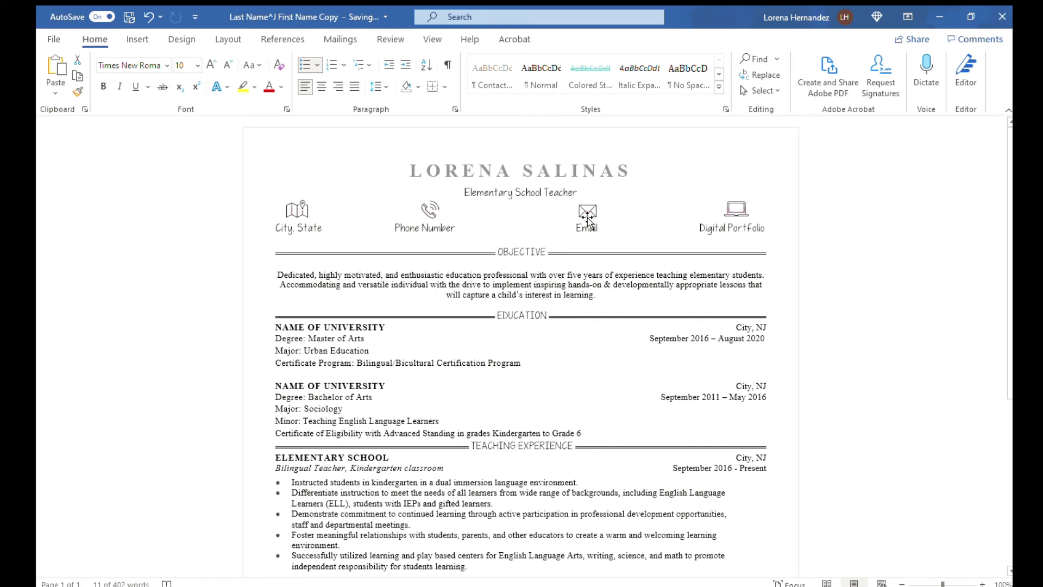
Inspect the laptop icon and its "Digital Portfolio" label in the resume header
{"action": "left_click", "coordinate": [733, 220]}
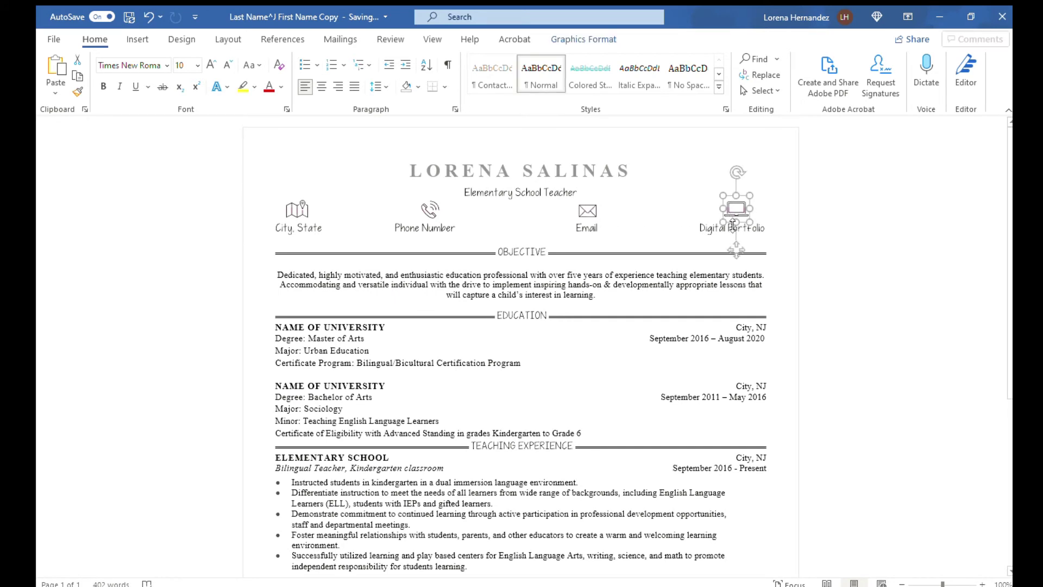
{"action": "left_click", "coordinate": [710, 240]}
{"action": "left_click", "coordinate": [734, 210]}
{"action": "left_click", "coordinate": [716, 230]}
{"action": "left_click_drag", "start_coordinate": [703, 230], "coordinate": [765, 227]}
{"action": "left_click", "coordinate": [760, 229]}
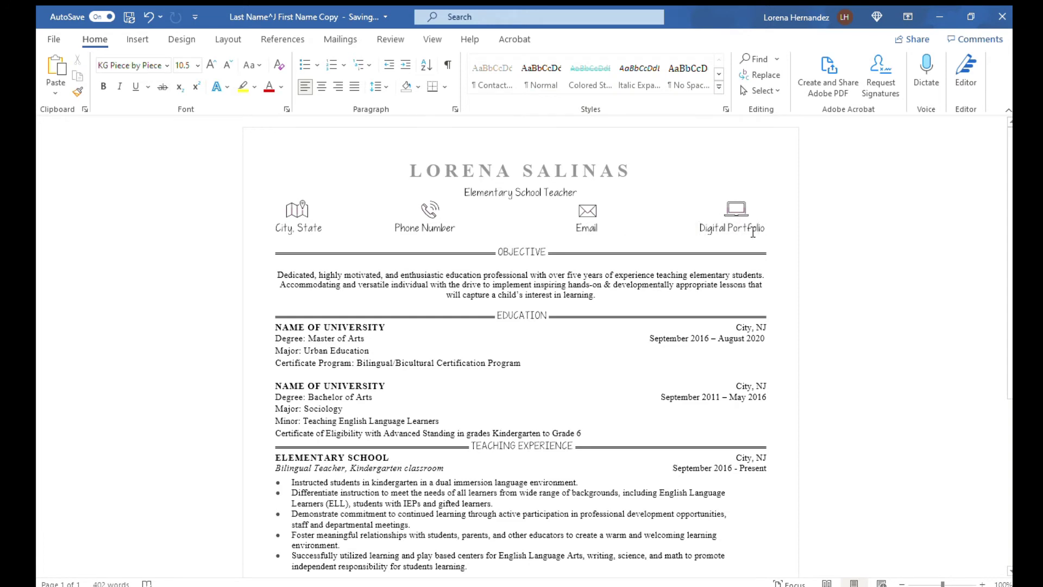
Save the resume as an Adobe PDF and look over the exported page in Acrobat
{"action": "left_click", "coordinate": [49, 39]}
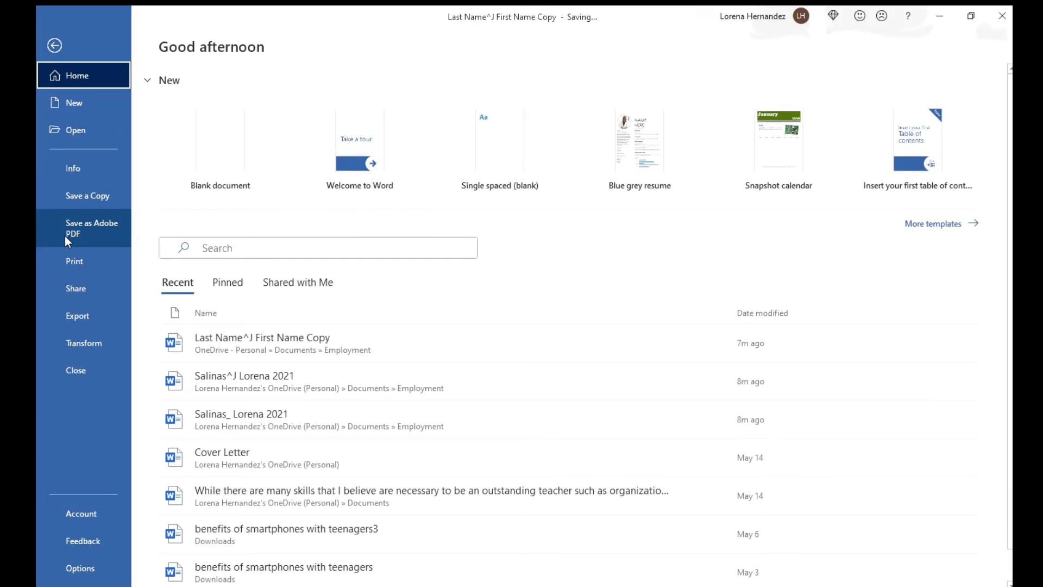
{"action": "key", "text": "Escape"}
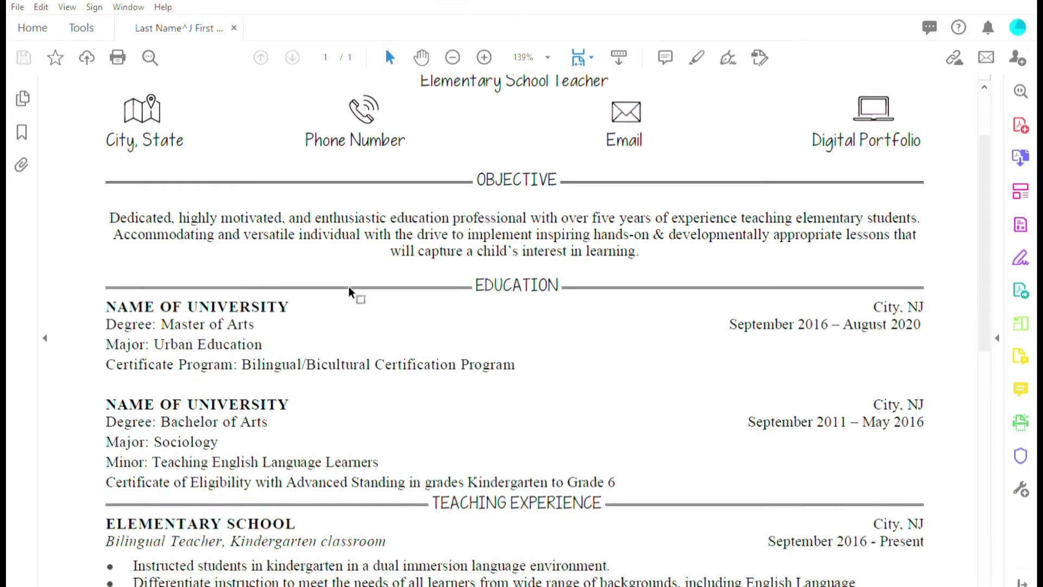
{"action": "scroll", "coordinate": [353, 292], "scroll_direction": "down", "scroll_amount": 5}
{"action": "scroll", "coordinate": [353, 292], "scroll_direction": "up", "scroll_amount": 5}
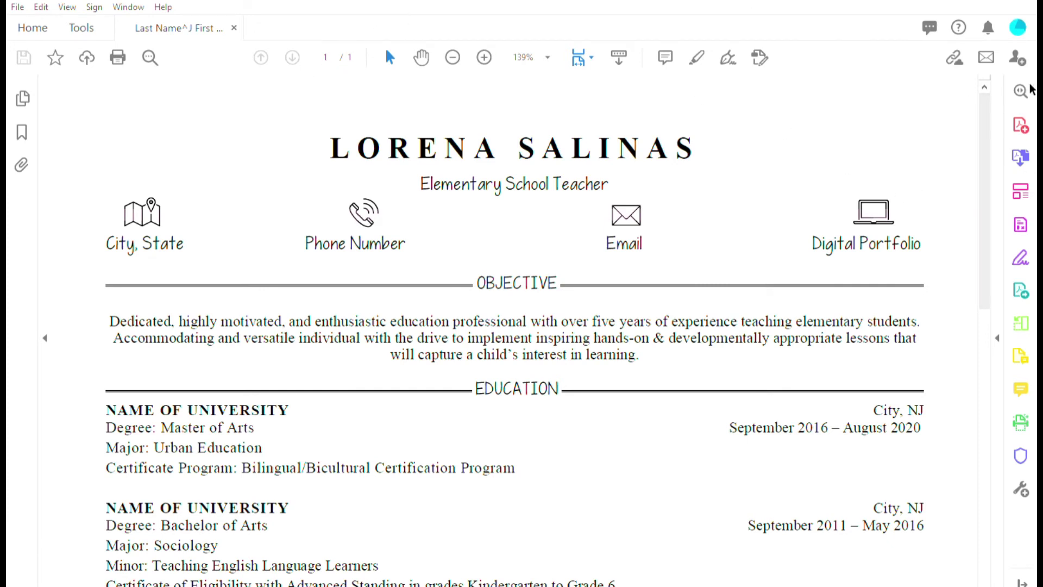
Create an invisible rectangle link around the laptop icon and "Digital Portfolio" in the resume PDF, using the action Open a web page
{"action": "left_click", "coordinate": [1020, 190]}
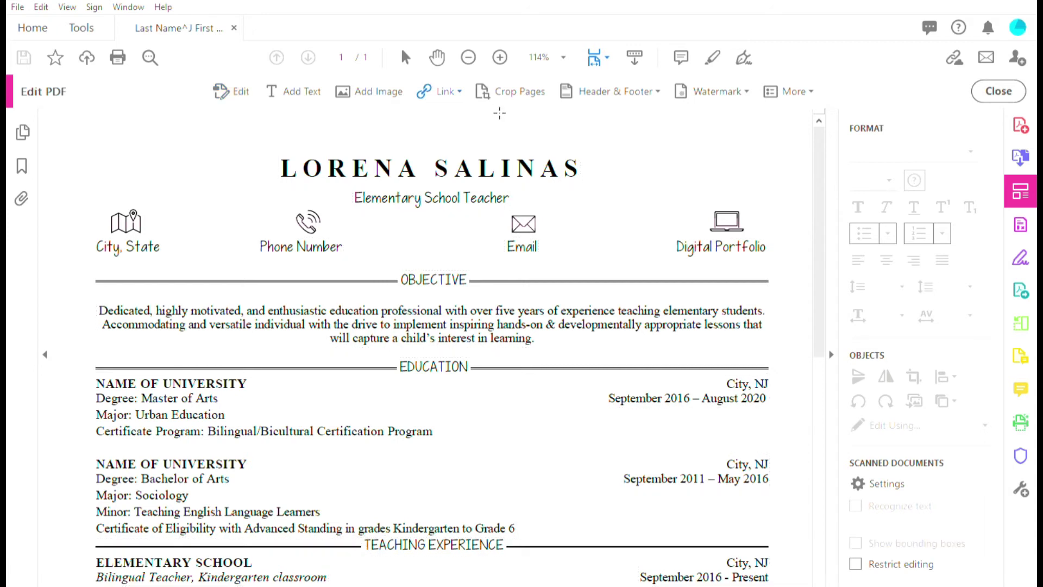
{"action": "left_click_drag", "start_coordinate": [659, 184], "coordinate": [781, 259]}
{"action": "left_click", "coordinate": [429, 324]}
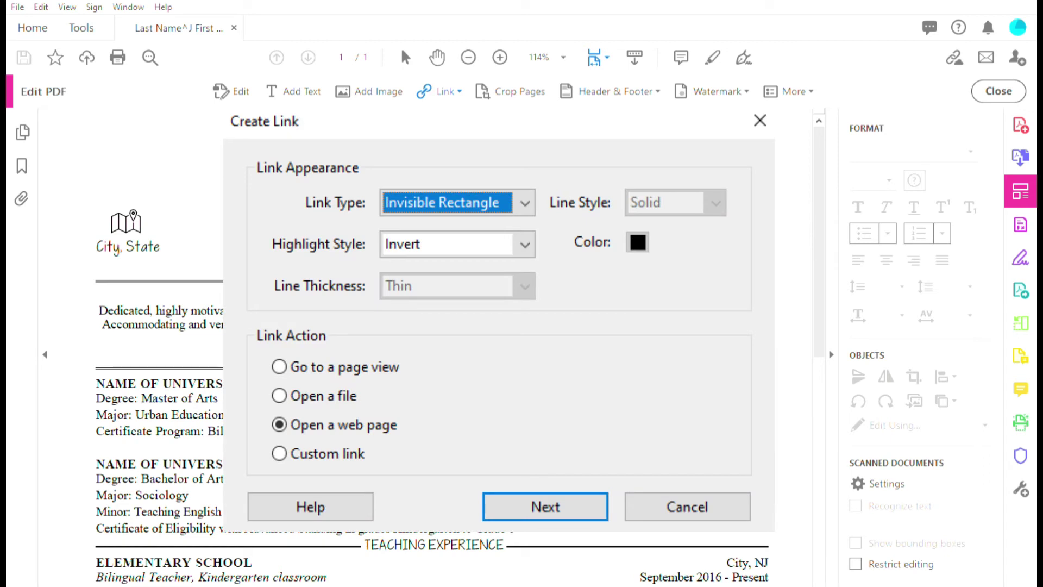
{"action": "key", "text": "Return"}
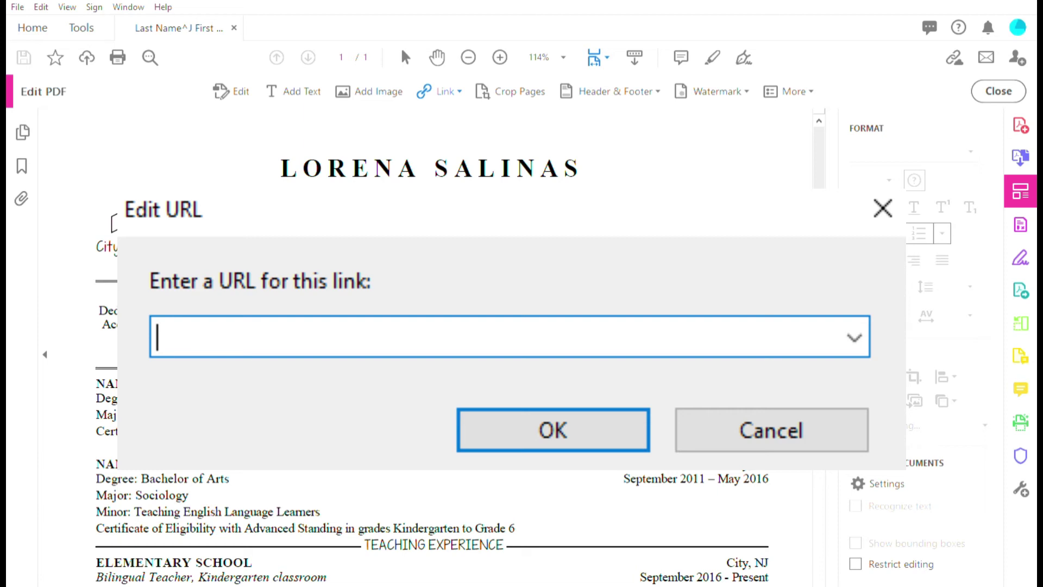
{"action": "key", "text": "Escape"}
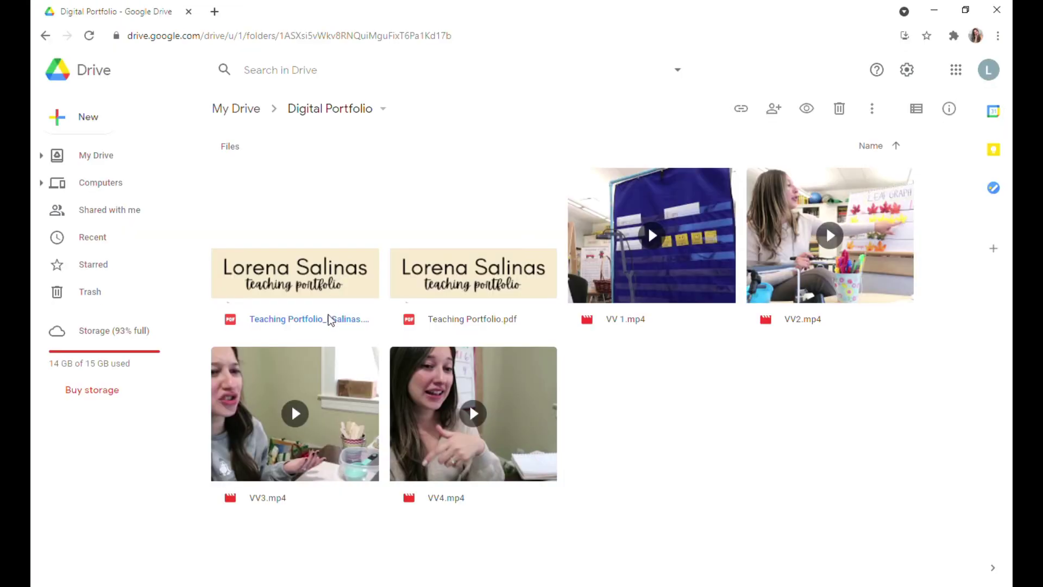
In Google Drive, copy the "Anyone with the link" viewer link of the first teaching portfolio PDF
{"action": "right_click", "coordinate": [333, 319]}
{"action": "left_click", "coordinate": [384, 254]}
{"action": "left_click", "coordinate": [697, 422]}
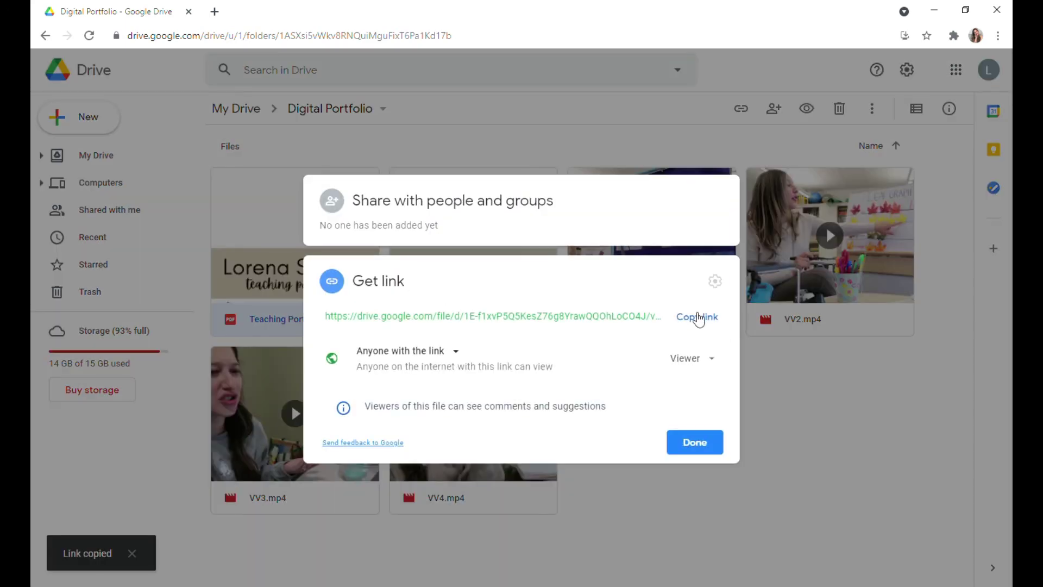
{"action": "left_click", "coordinate": [699, 316]}
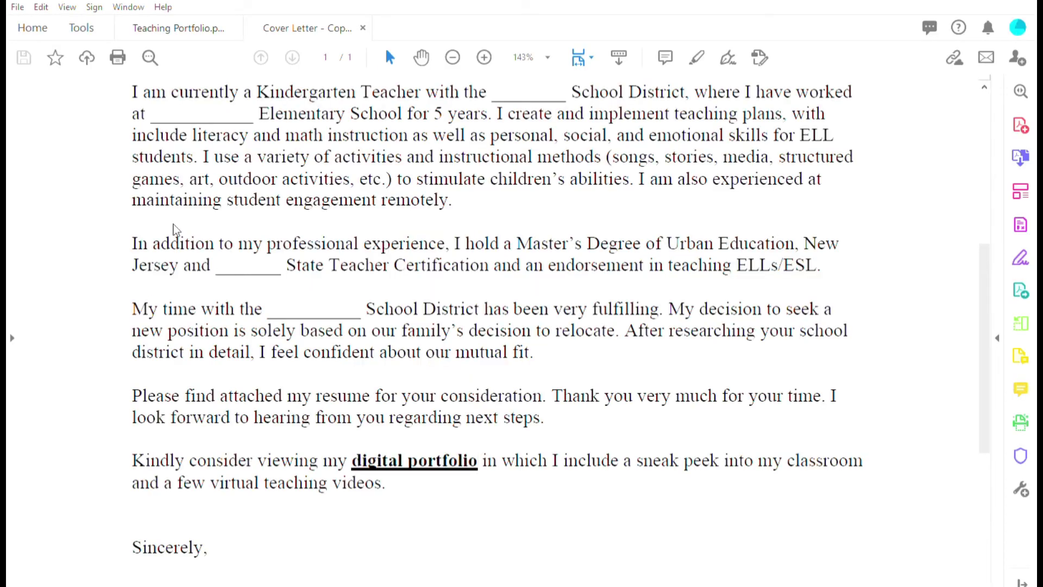
Switch to the cover letter PDF in Acrobat and review it down to the closing paragraph about the digital portfolio
{"action": "scroll", "coordinate": [586, 492], "scroll_direction": "up", "scroll_amount": 2}
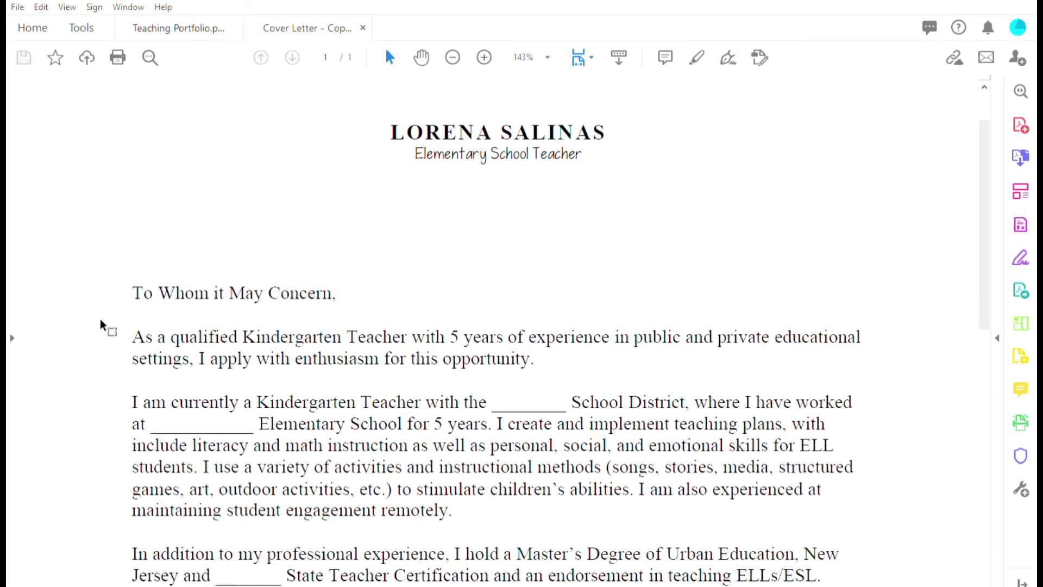
{"action": "scroll", "coordinate": [100, 325], "scroll_direction": "down", "scroll_amount": 6}
{"action": "scroll", "coordinate": [100, 325], "scroll_direction": "down", "scroll_amount": 2}
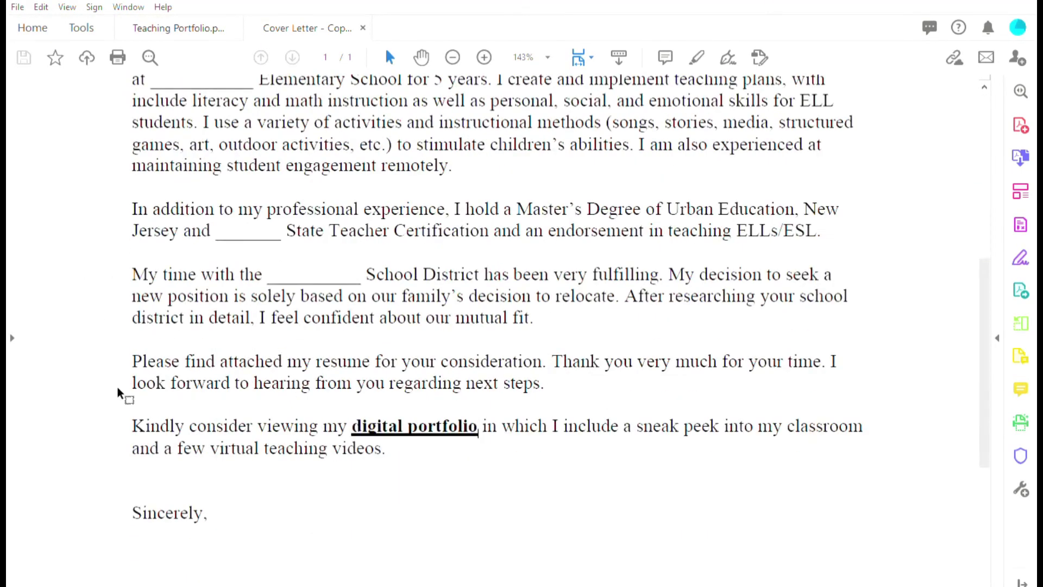
{"action": "left_click_drag", "start_coordinate": [407, 450], "coordinate": [456, 455]}
{"action": "left_click", "coordinate": [128, 405]}
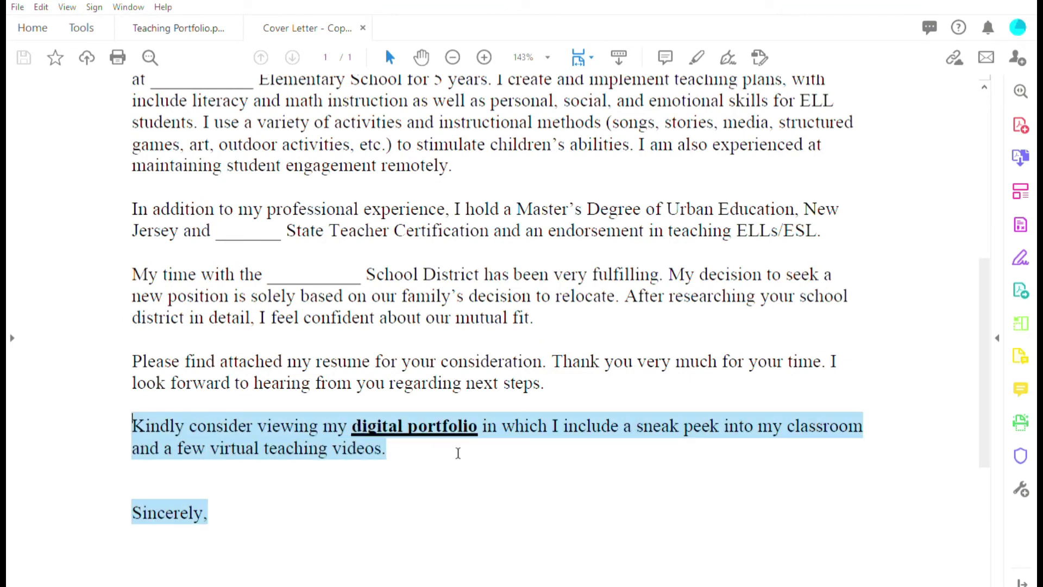
Highlight the words "digital portfolio" in yellow in the cover letter's closing paragraph
{"action": "left_click", "coordinate": [443, 427]}
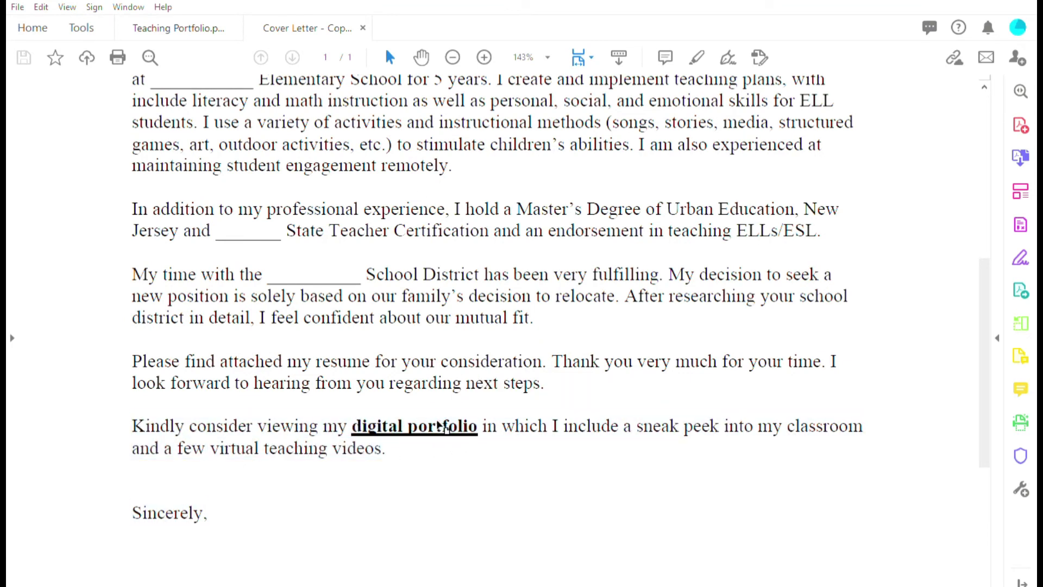
{"action": "double_click", "coordinate": [439, 427]}
{"action": "left_click", "coordinate": [418, 423]}
{"action": "double_click", "coordinate": [406, 424]}
{"action": "left_click", "coordinate": [378, 417]}
{"action": "left_click_drag", "start_coordinate": [353, 422], "coordinate": [477, 424]}
{"action": "left_click", "coordinate": [478, 390]}
{"action": "scroll", "coordinate": [967, 86], "scroll_direction": "up", "scroll_amount": 1}
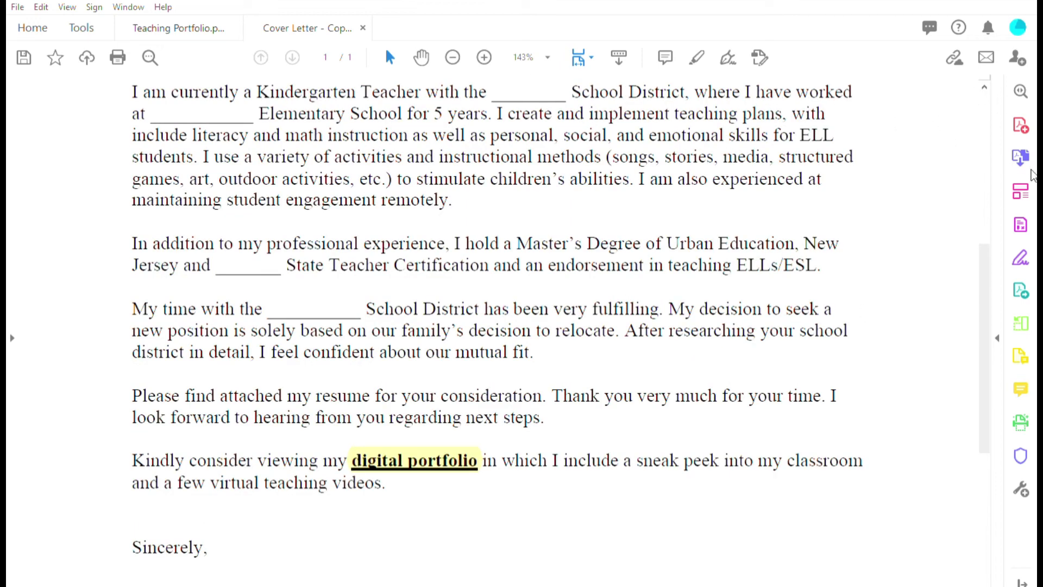
Start an invisible rectangle link for "digital portfolio" in the cover letter with the action Open a web page, up to its URL entry
{"action": "left_click", "coordinate": [1019, 188]}
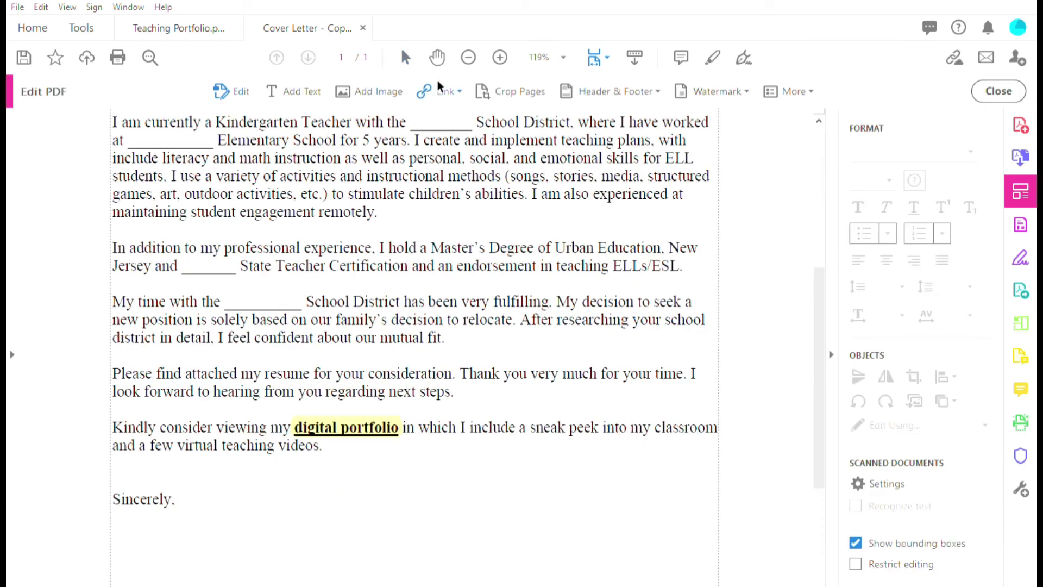
{"action": "left_click", "coordinate": [452, 95]}
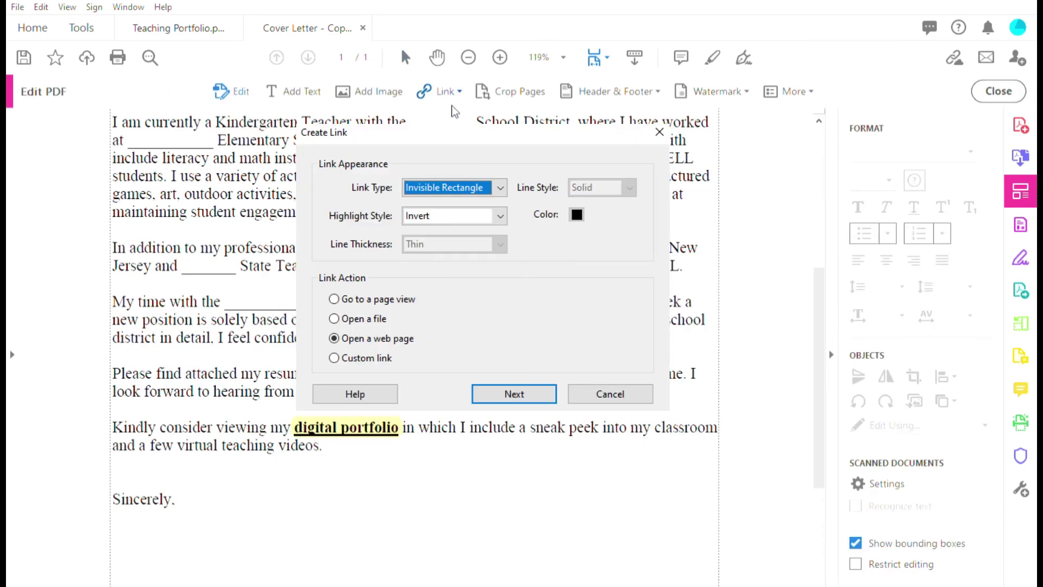
{"action": "key", "text": "Escape"}
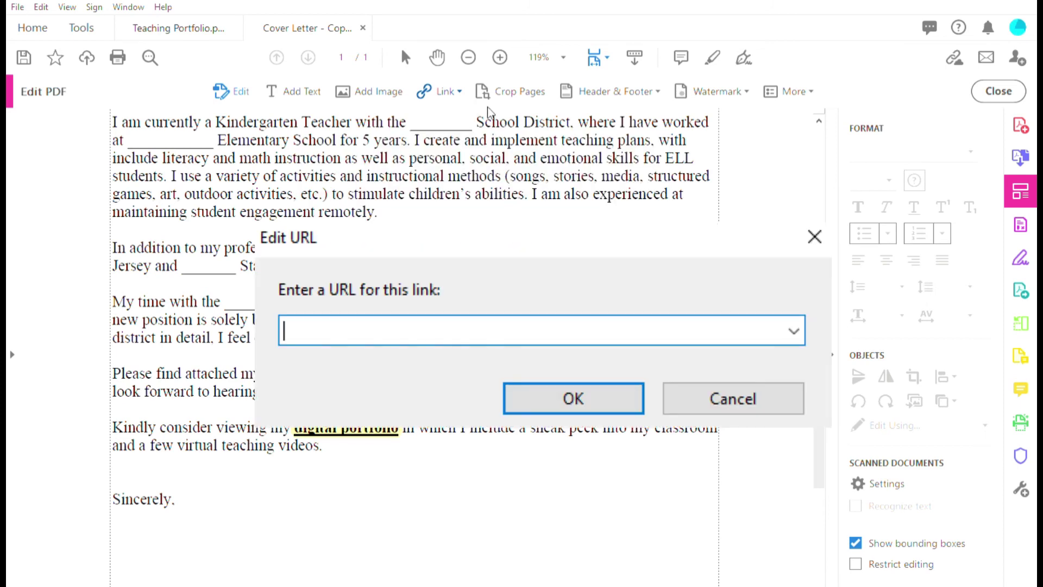